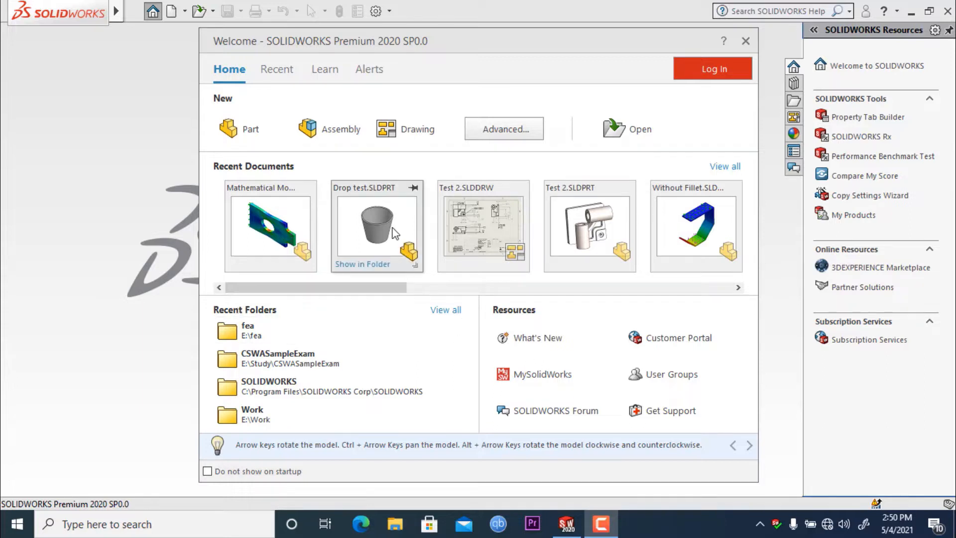
- Open the recent part Drop test.SLDPRT and switch to its existing study Drop Test of coffee mug
left_click(375, 233)
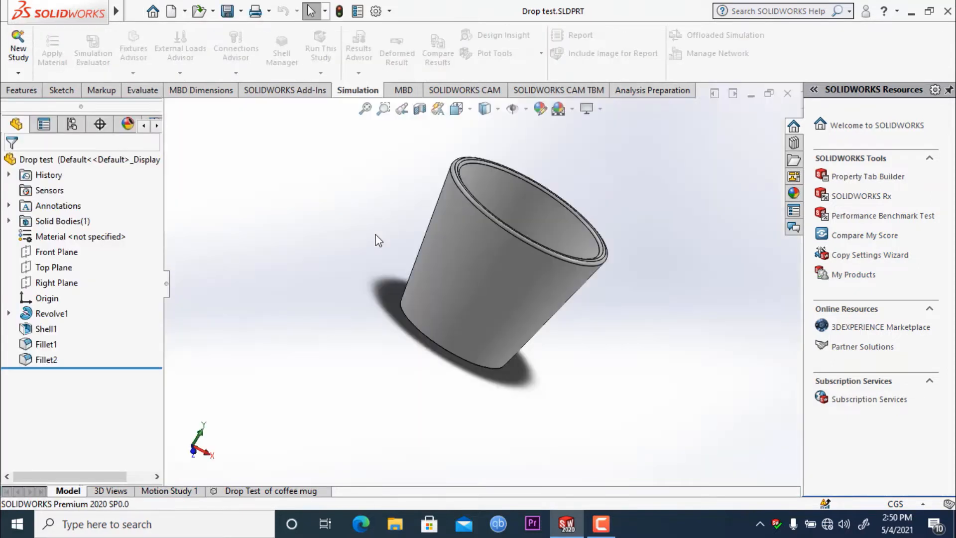
middle_click_drag(618, 243, 465, 204)
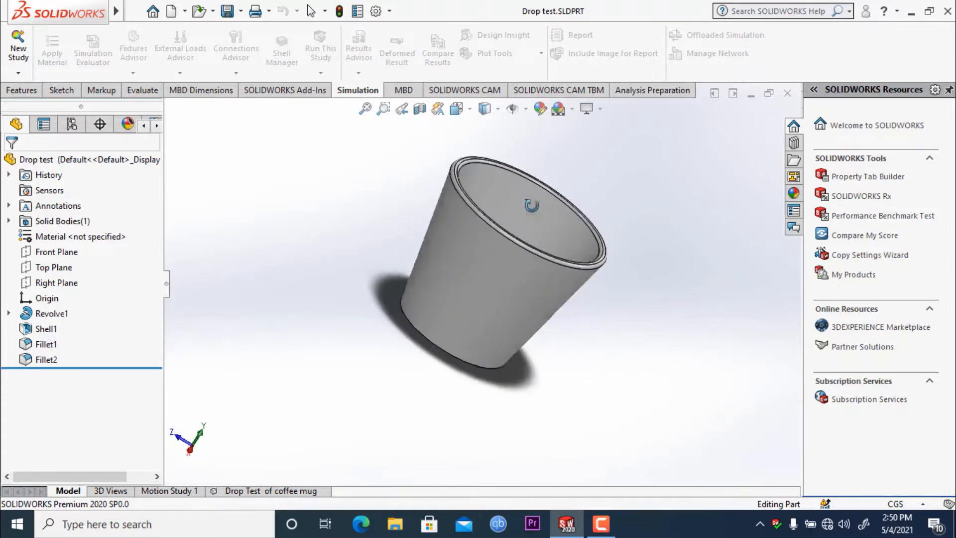
left_click(307, 491)
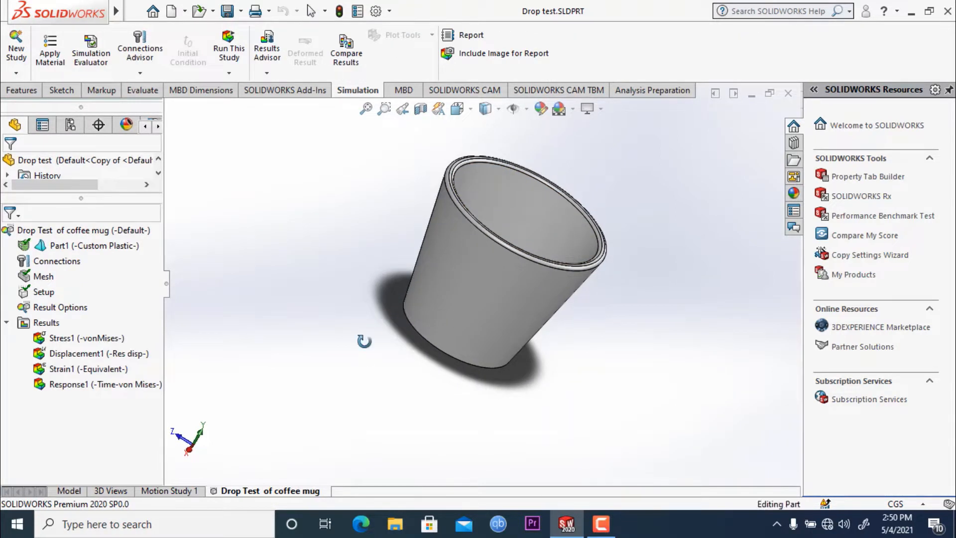
middle_click_drag(363, 280, 384, 374)
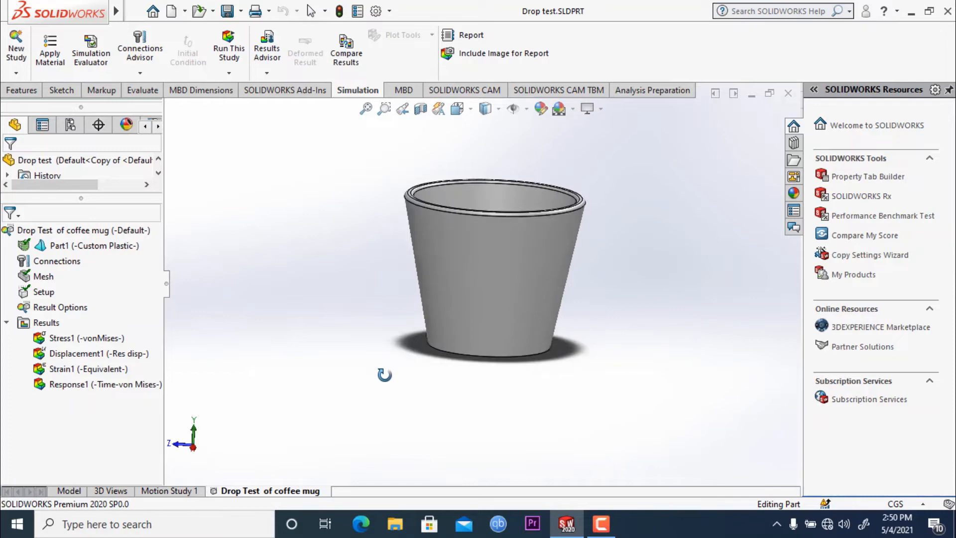
- Show the von Mises stress plot of the coffee mug drop test and examine the stress distribution on the cup
right_click(119, 342)
left_click(153, 348)
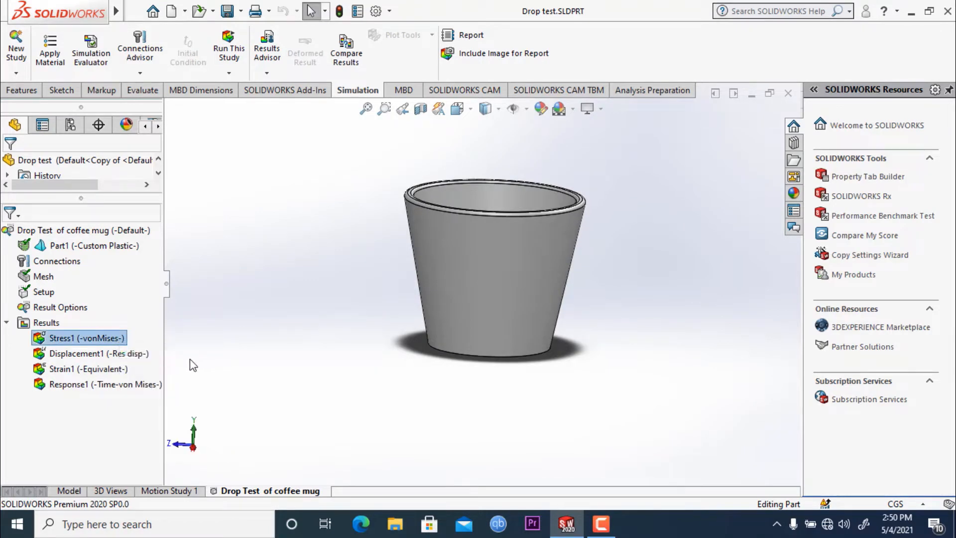
middle_click_drag(398, 292, 390, 336)
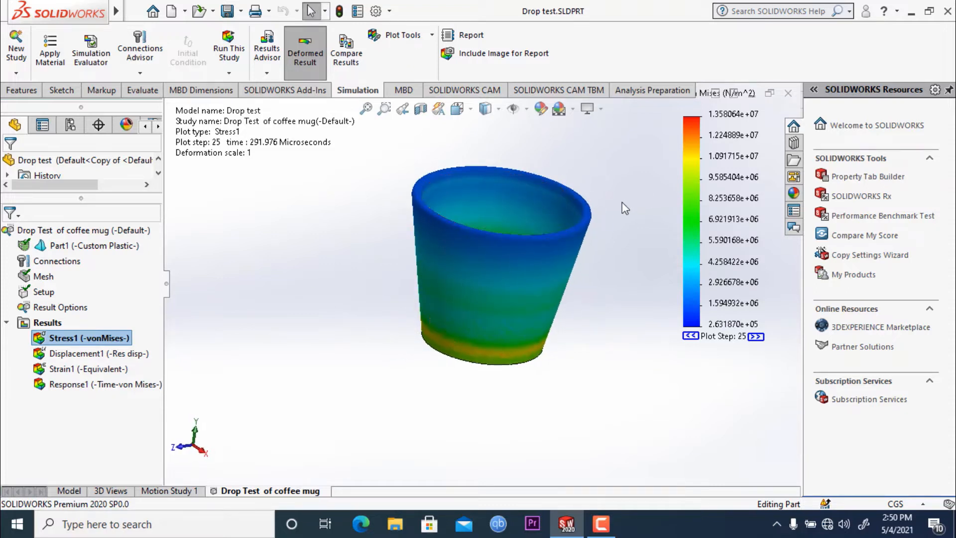
middle_click_drag(622, 201, 609, 155)
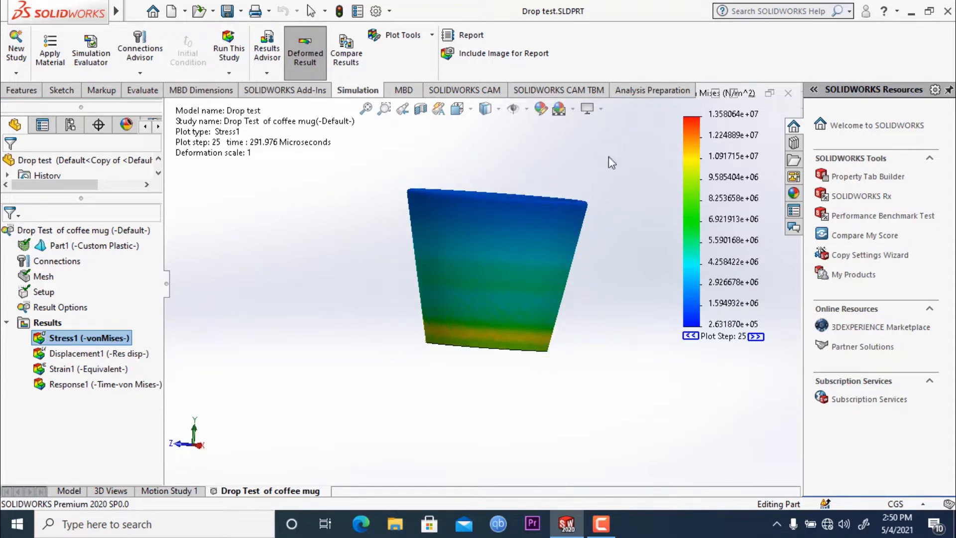
- Show the Response1 time-history plot of von Mises stress and examine the stressed cup from several sides
right_click(79, 384)
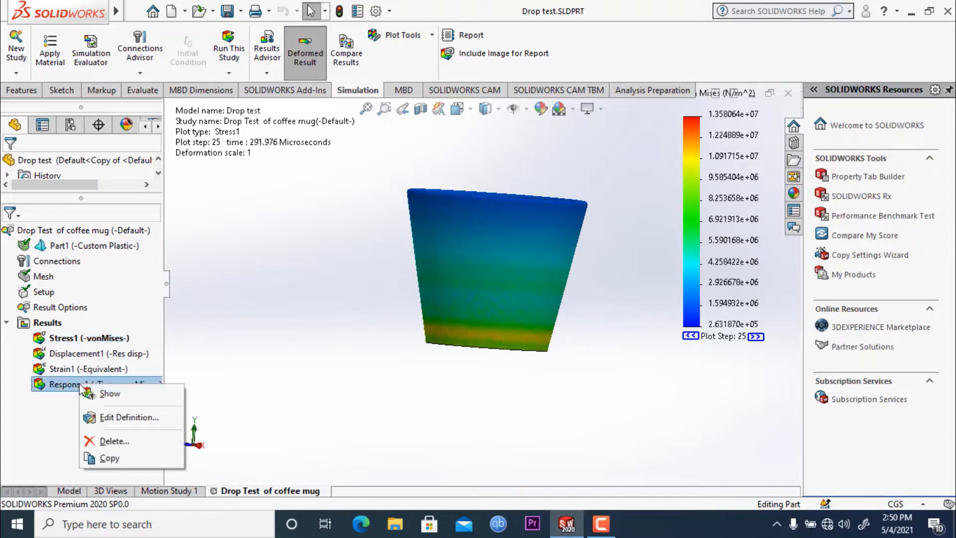
left_click(109, 394)
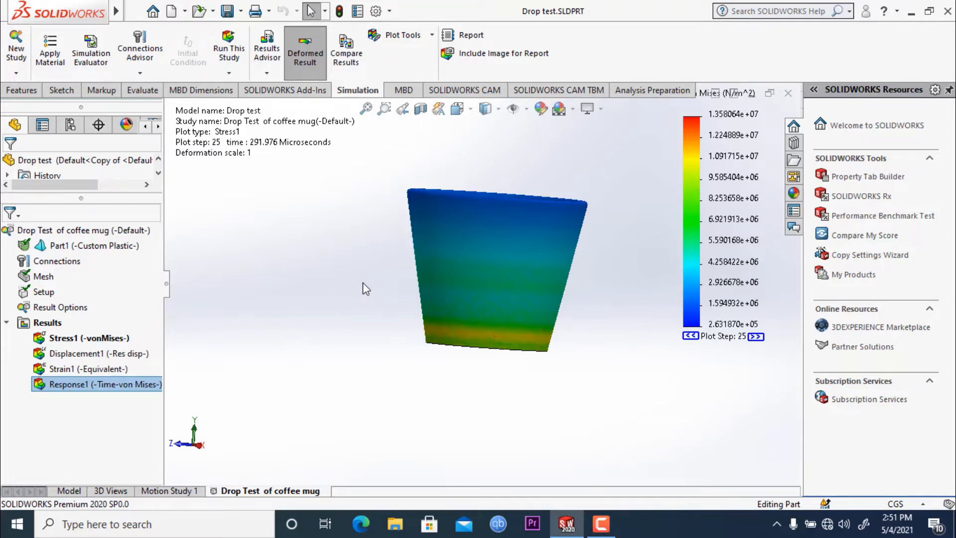
right_click(293, 298)
left_click(69, 403)
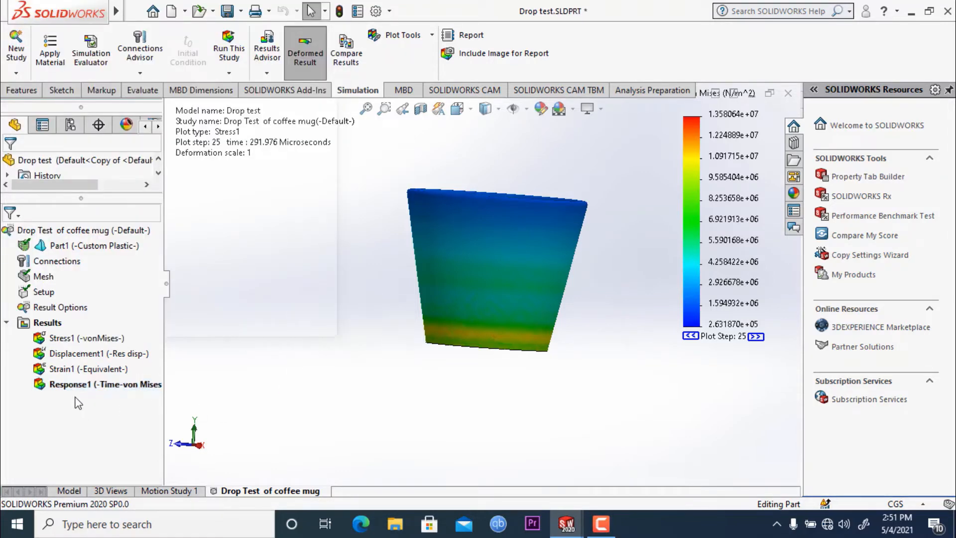
right_click(91, 382)
left_click(153, 392)
middle_click_drag(312, 224, 463, 441)
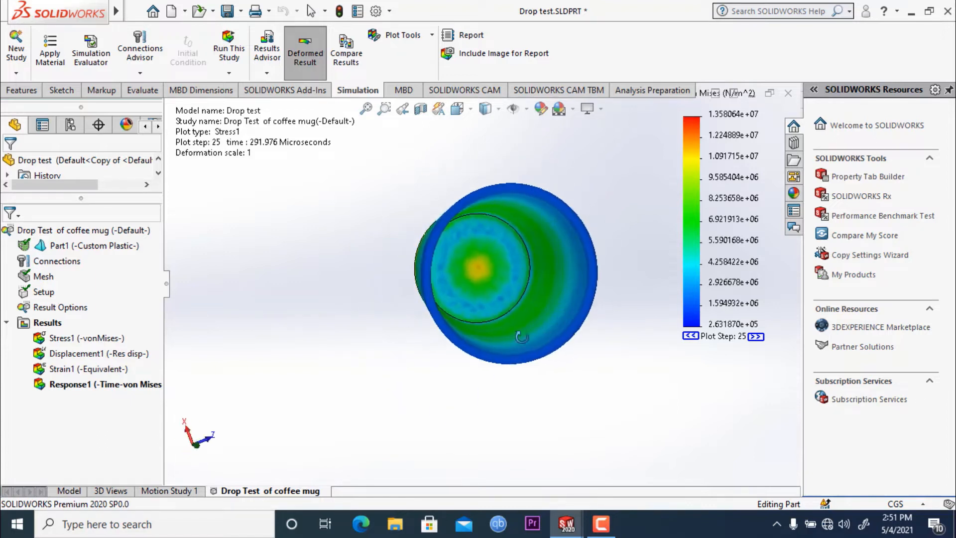
mouse_move(521, 337)
middle_mouse_down()
mouse_move(528, 351)
mouse_move(506, 384)
mouse_move(433, 374)
mouse_move(527, 343)
middle_mouse_up()
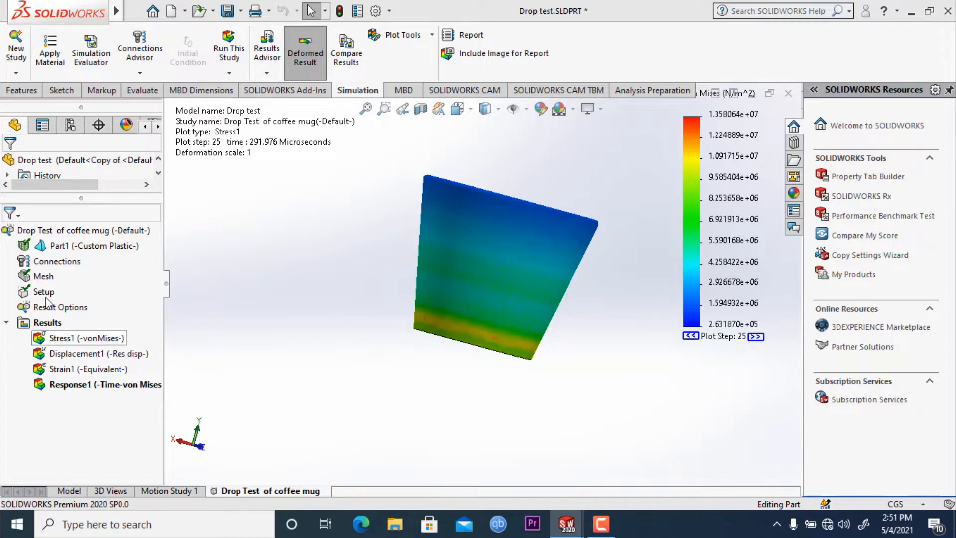
- Create a new simulation study of type Drop Test and name it Velocity
left_click(16, 50)
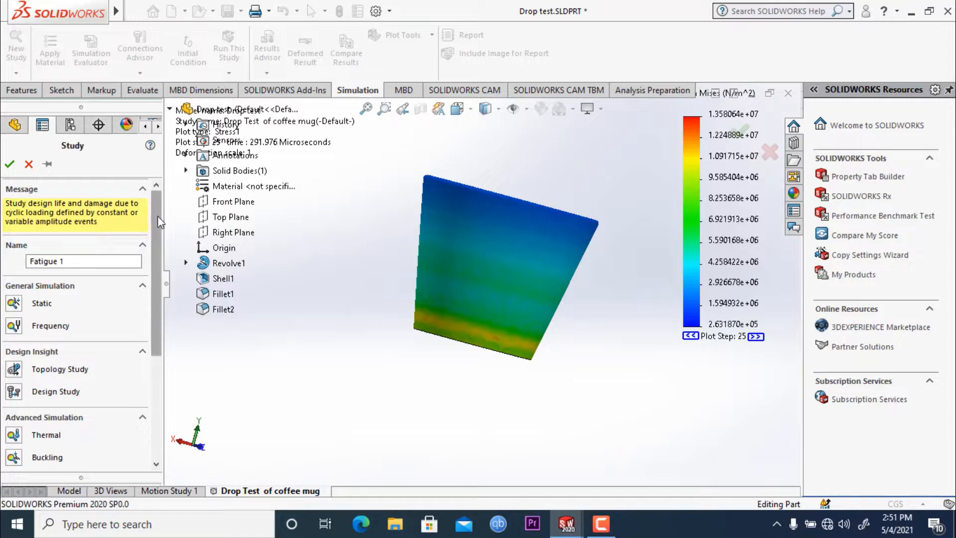
left_click_drag(158, 216, 152, 358)
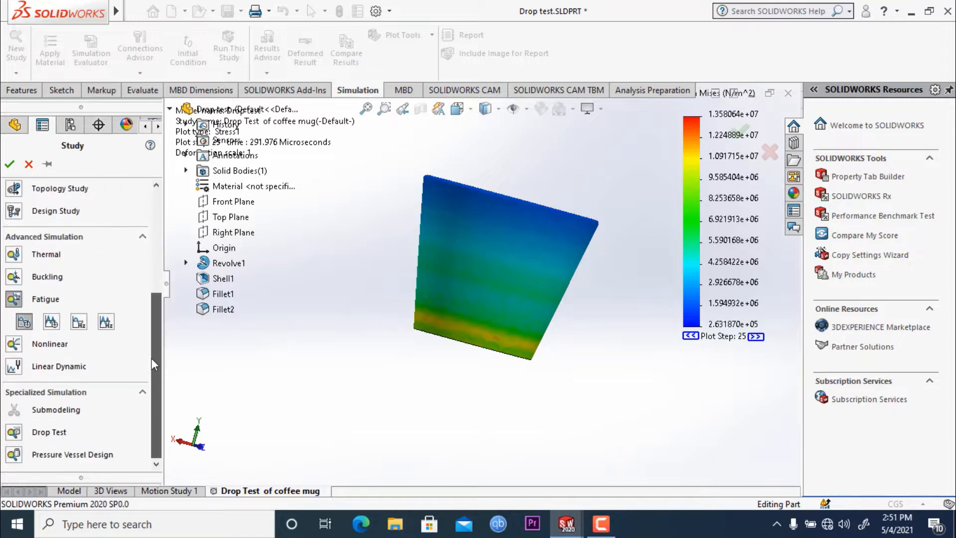
left_click(20, 434)
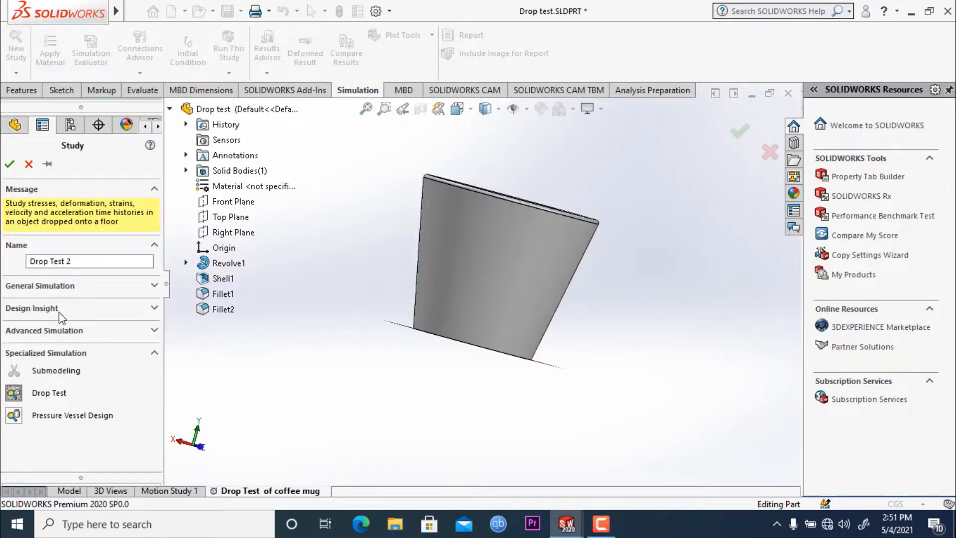
left_click_drag(74, 261, 10, 270)
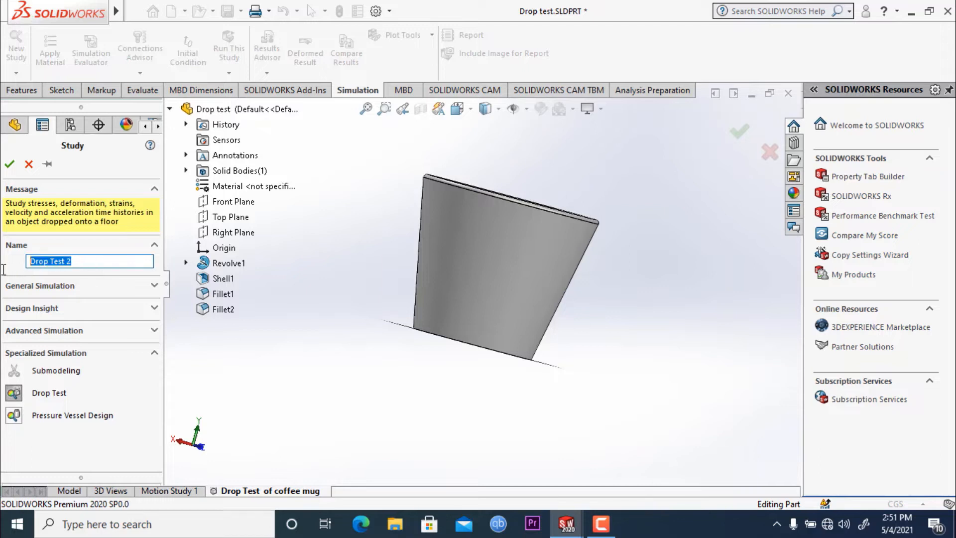
type("Velocity")
left_click(9, 164)
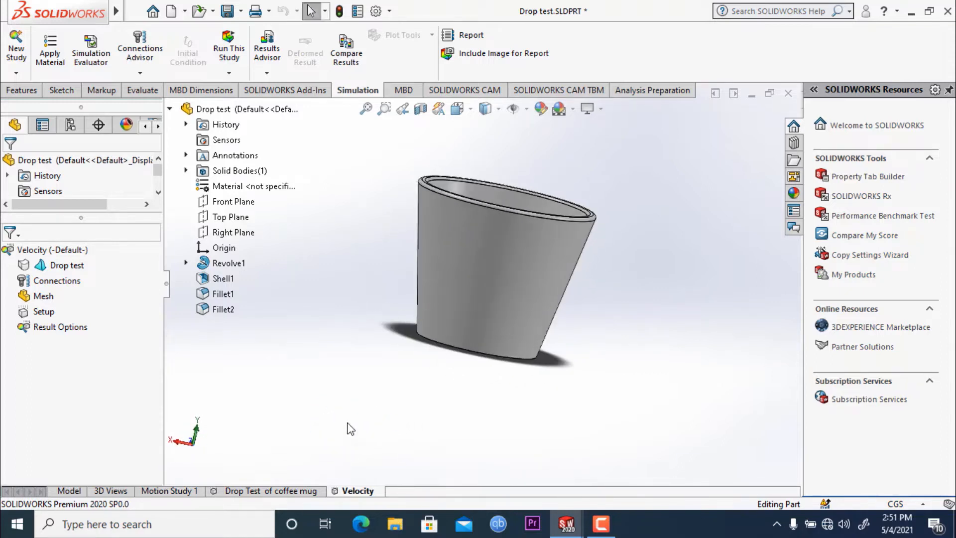
- Apply the Custom Plastic material from the Plastic category of Custom Materials to the cup in the Velocity study
left_click(47, 51)
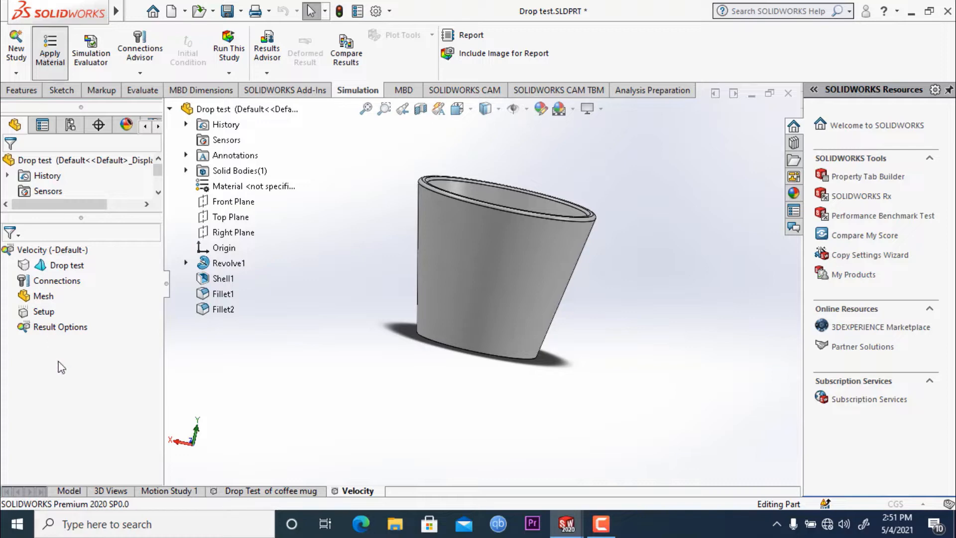
scroll(139, 252, "down", 10)
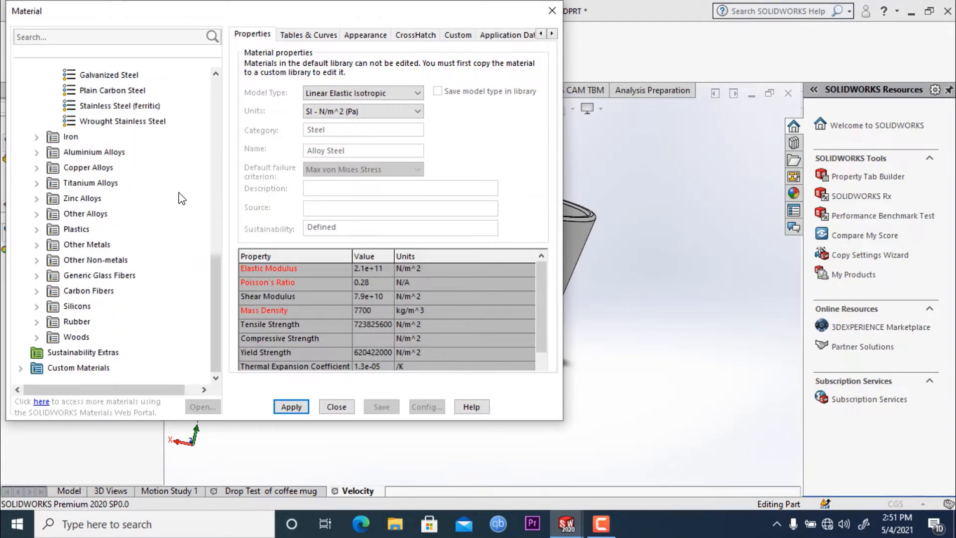
left_click(21, 368)
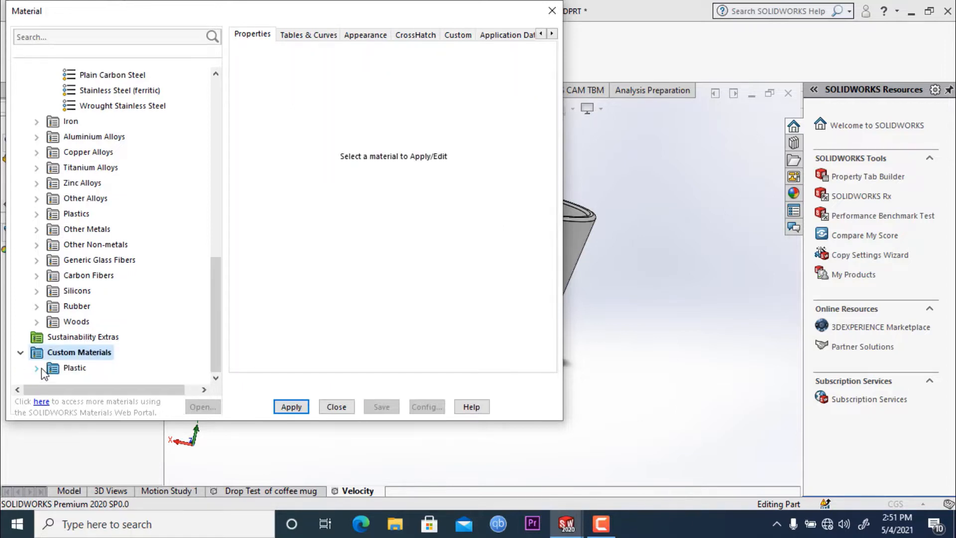
left_click(38, 369)
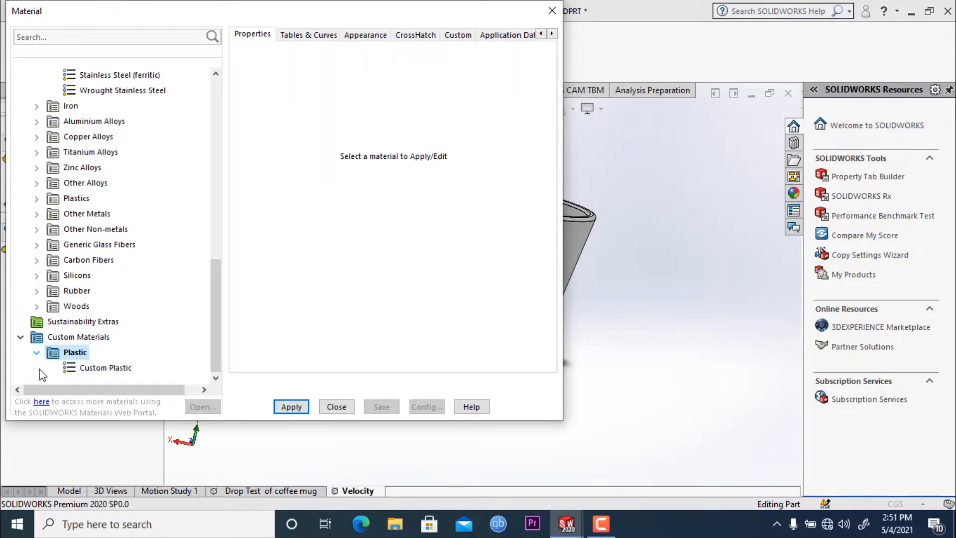
left_click(88, 369)
left_click(298, 408)
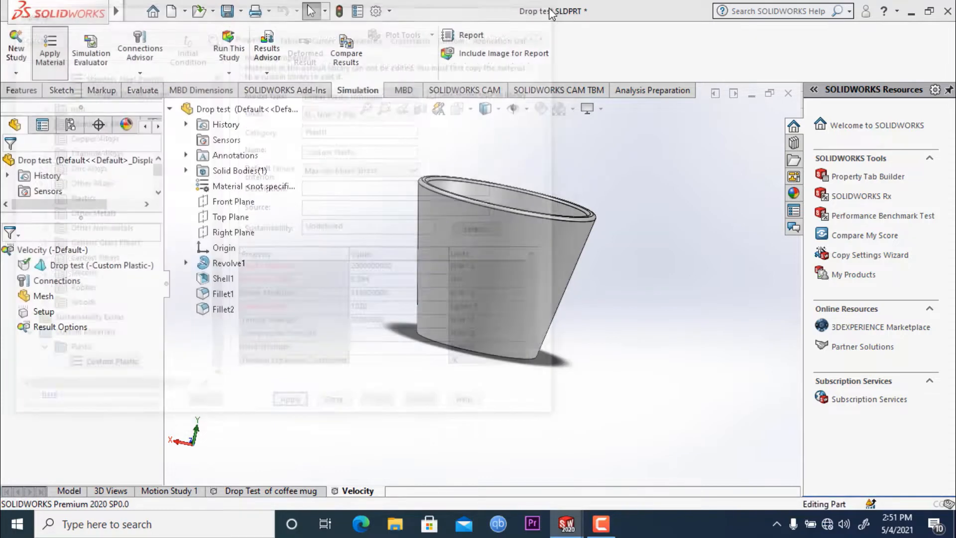
left_click(552, 11)
- Create a solid mesh of the cup with the mesh density set to the Fine end and inspect the mesh
middle_click_drag(531, 361, 500, 286)
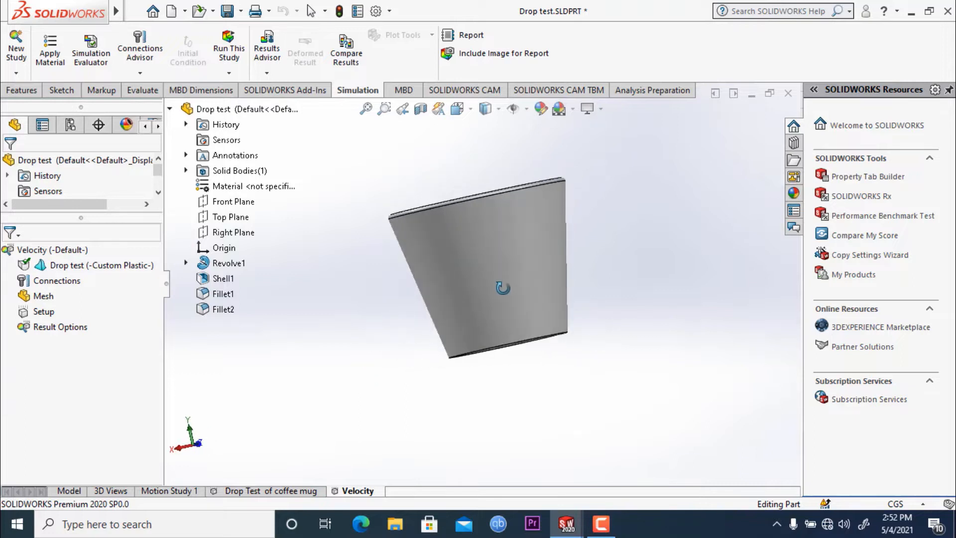
left_click(231, 74)
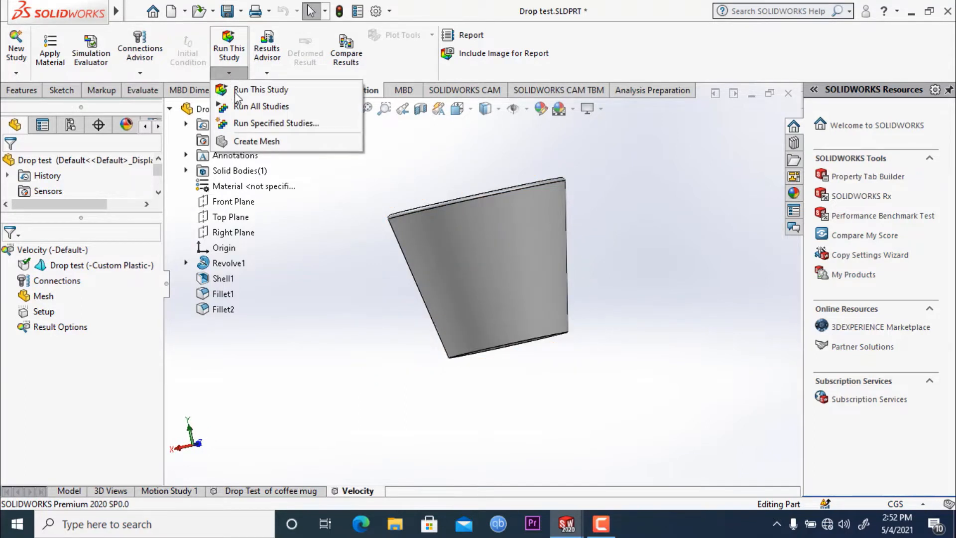
left_click(243, 142)
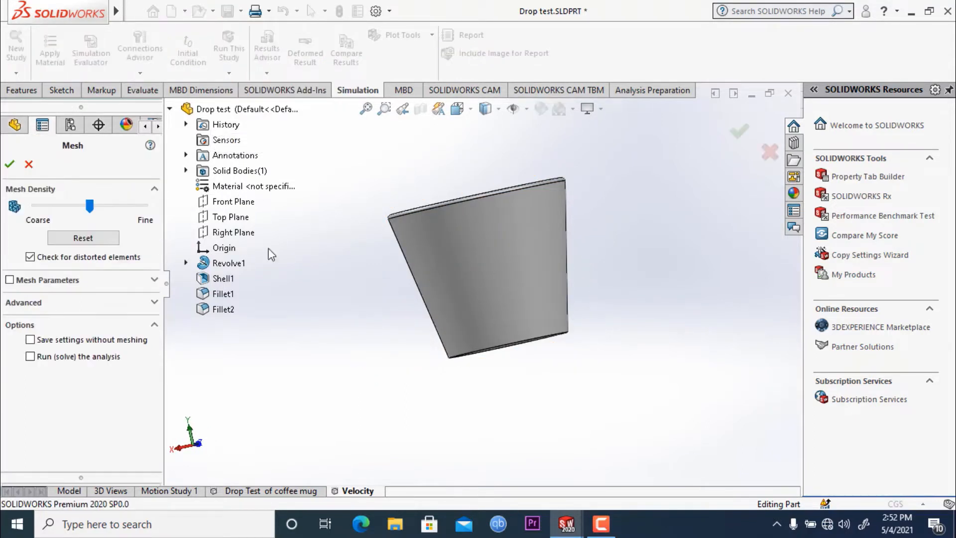
left_click_drag(95, 210, 144, 219)
left_click(9, 164)
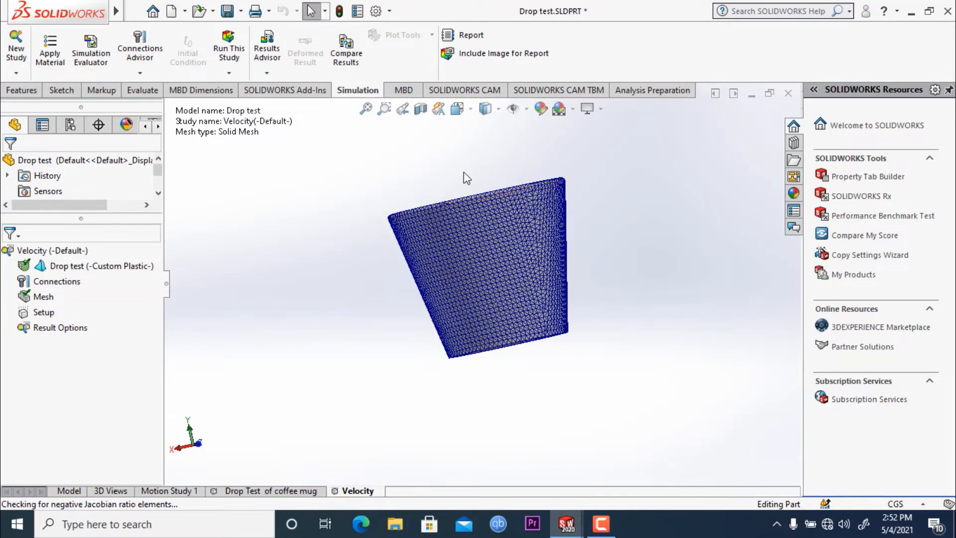
scroll(514, 211, "down", 5)
middle_click_drag(458, 205, 370, 217)
scroll(433, 235, "up", 4)
scroll(392, 218, "up", 3)
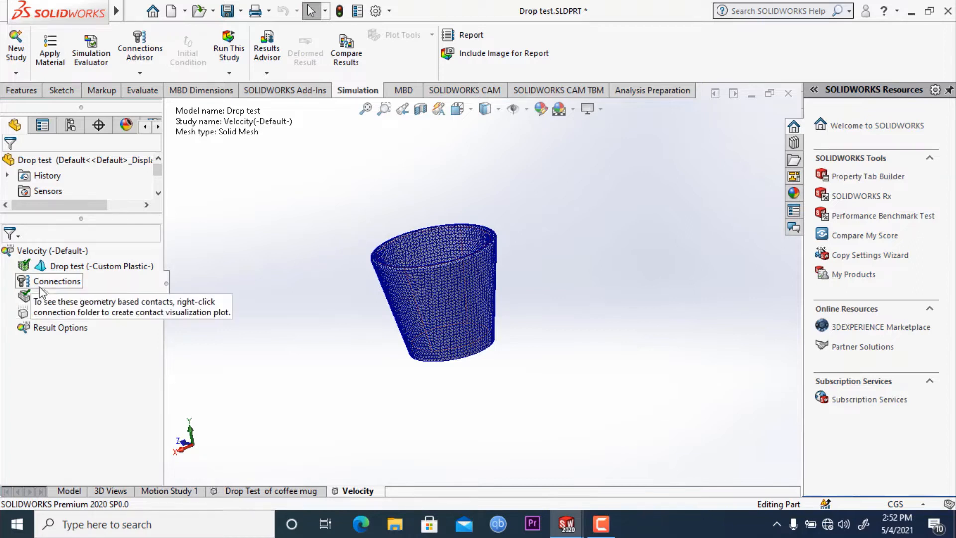
- Define the drop test setup of the Velocity study by velocity at impact instead of drop height
right_click(45, 311)
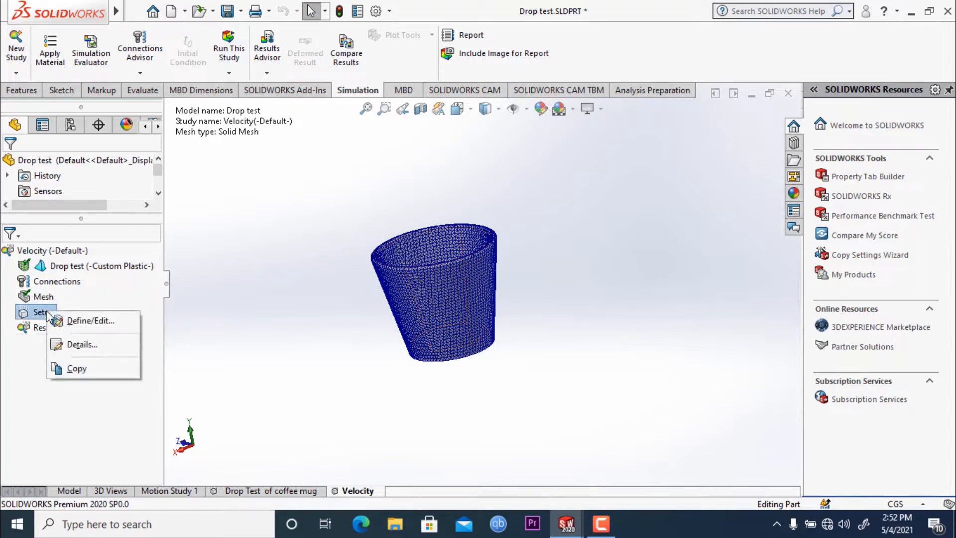
left_click(83, 321)
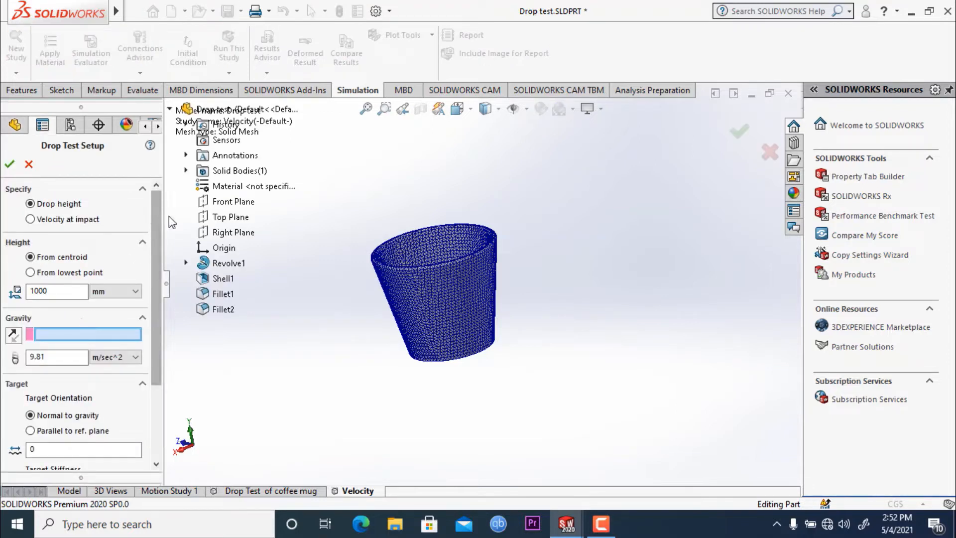
mouse_move(159, 222)
left_mouse_down()
mouse_move(147, 280)
mouse_move(152, 222)
left_mouse_up()
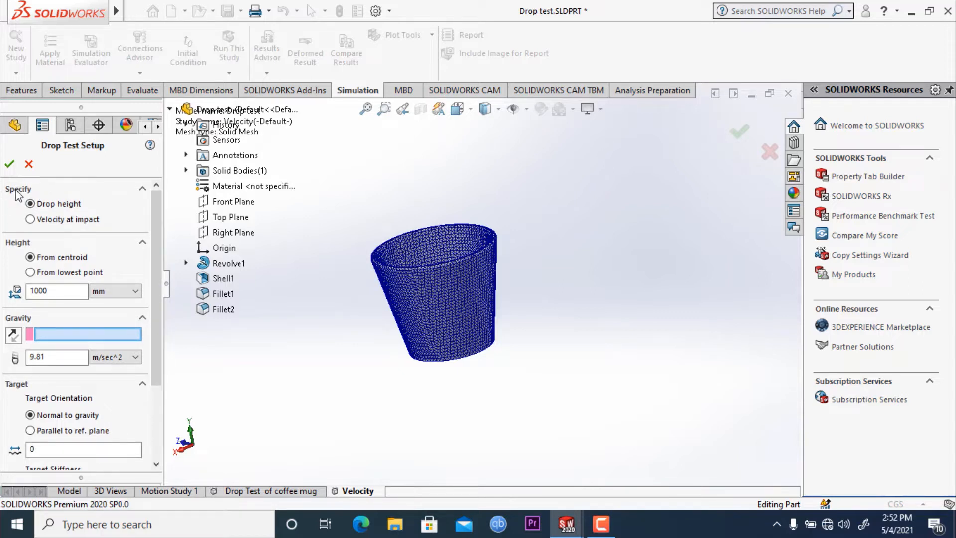
left_click(30, 219)
mouse_move(155, 238)
left_mouse_down()
mouse_move(155, 247)
mouse_move(157, 233)
left_mouse_up()
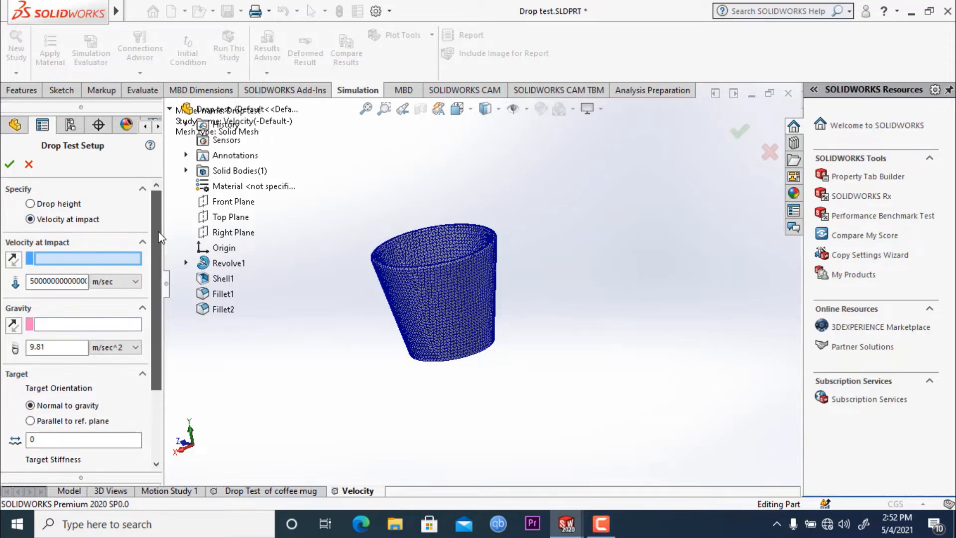
- Set the velocity at impact to 100 m/sec and activate the selection of its direction reference
double_click(30, 281)
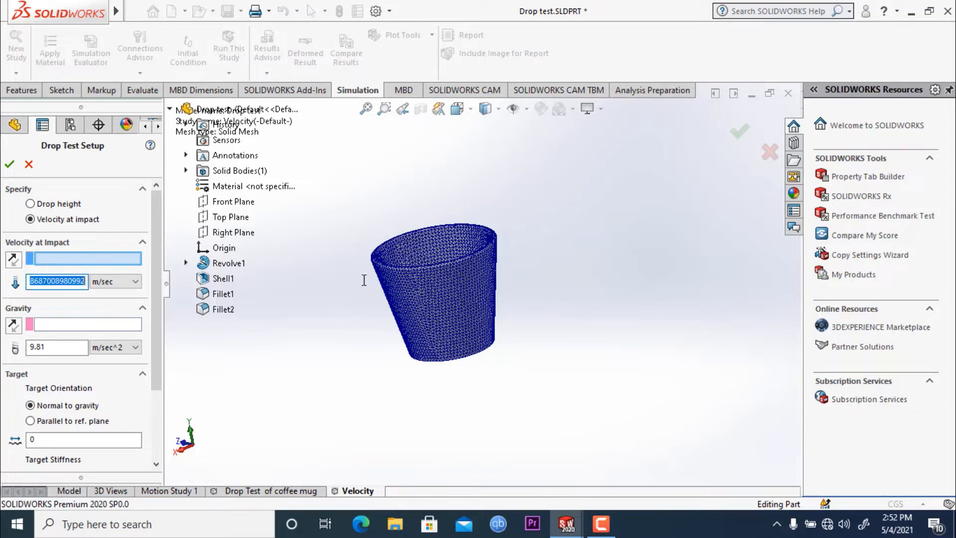
key("Delete")
left_click(55, 260)
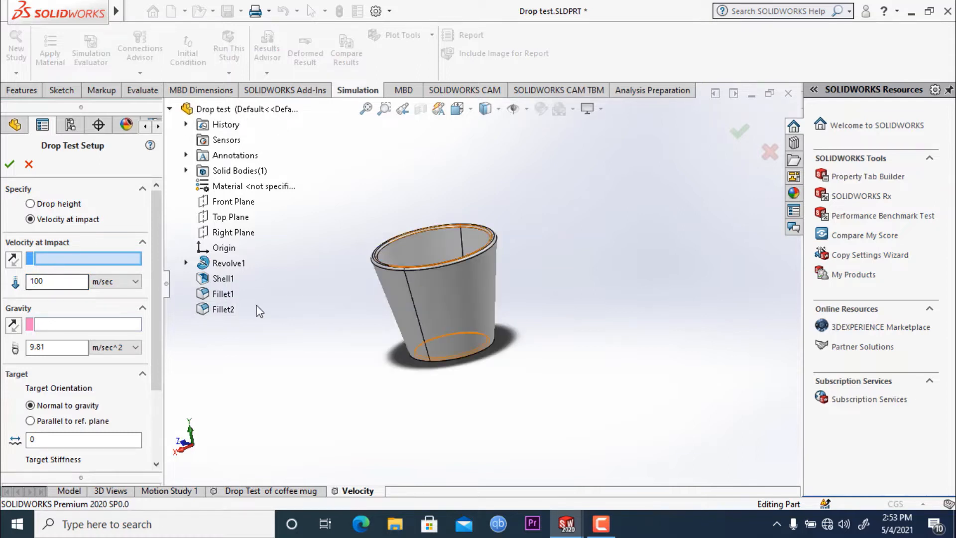
middle_click_drag(267, 299, 423, 299)
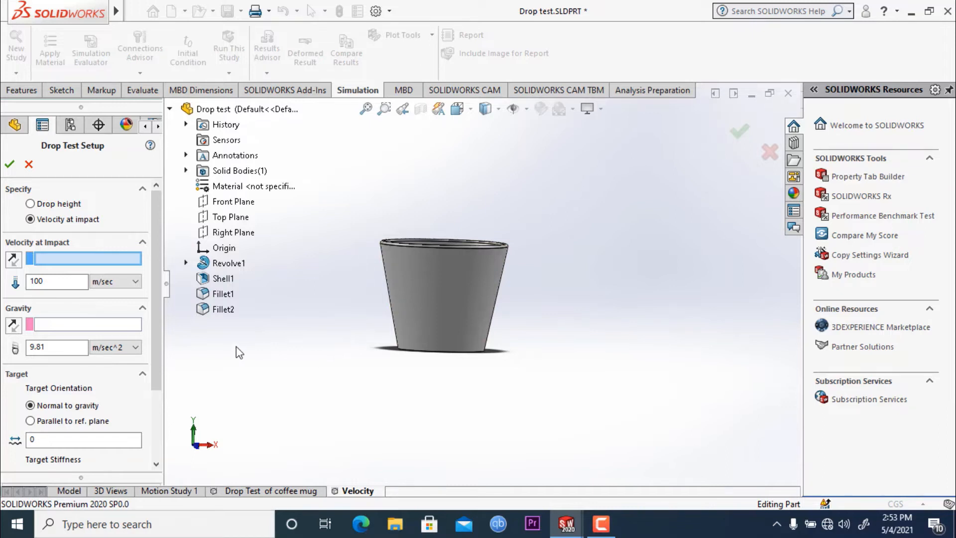
scroll(155, 369, "down", 1)
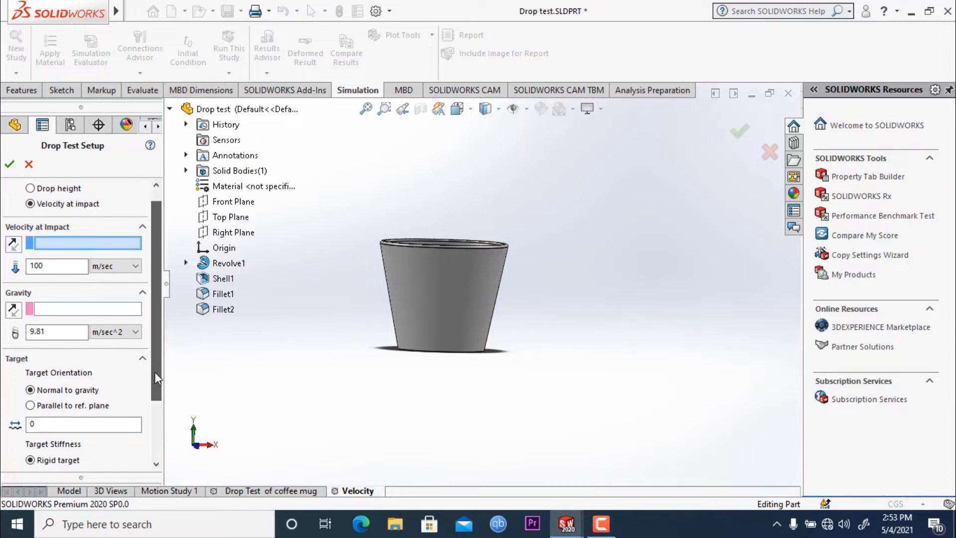
- Use the Top Plane as the direction reference for the velocity at impact and reverse it to point downward
scroll(154, 372, "up", 1)
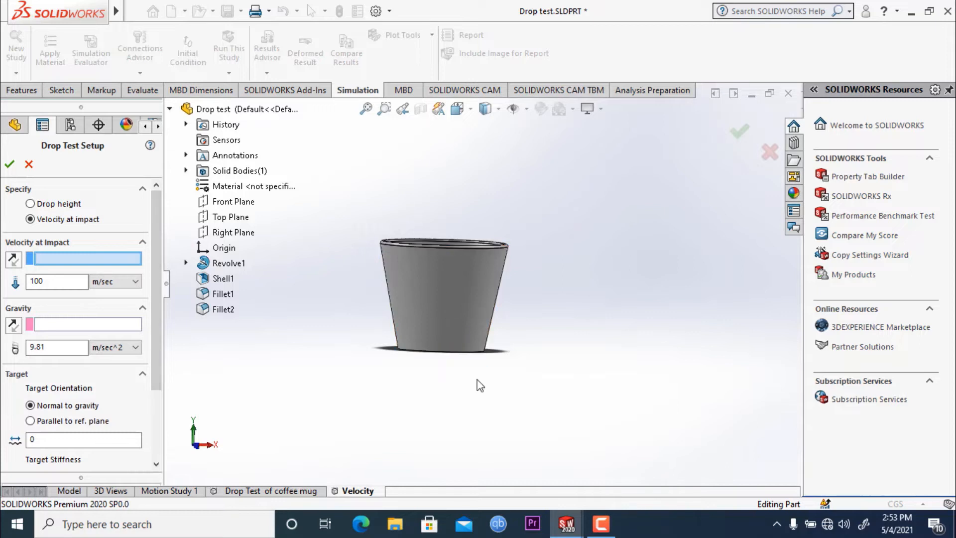
middle_click_drag(477, 380, 485, 422)
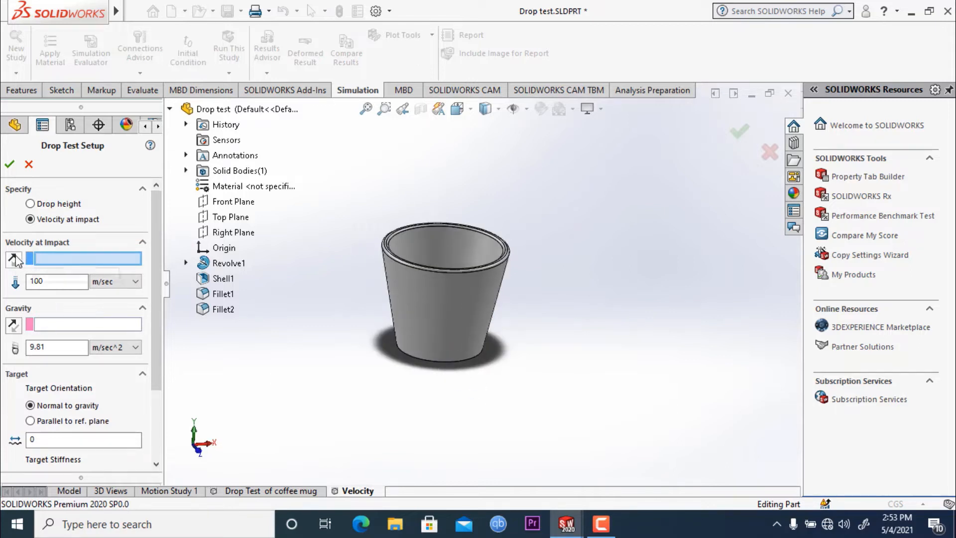
left_click(242, 218)
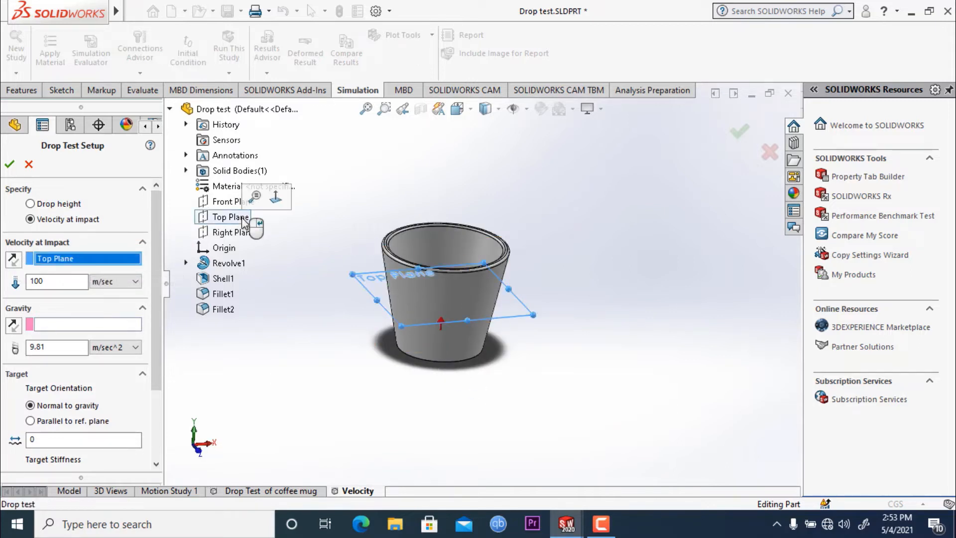
left_click(16, 264)
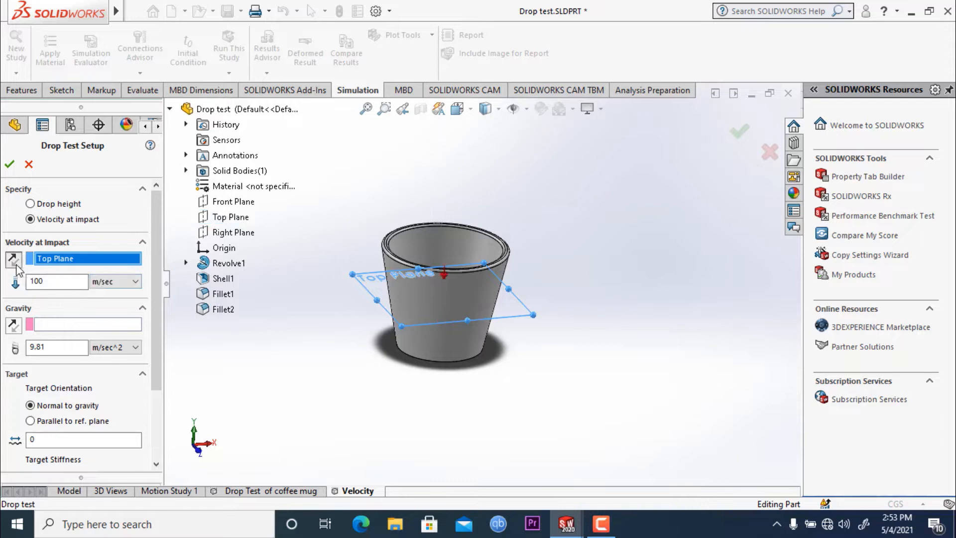
left_click(15, 263)
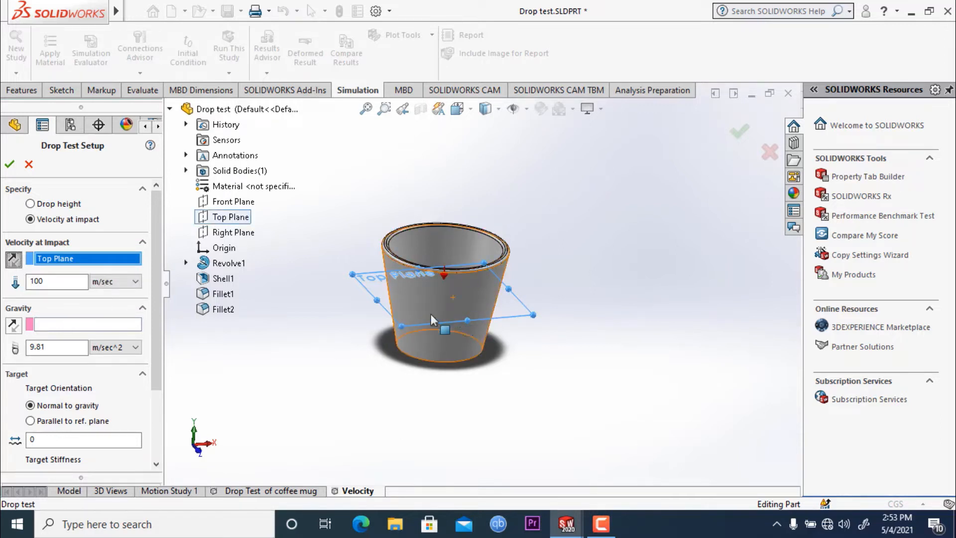
- Assign the Top Plane as the gravity reference and reverse the gravity direction to point toward the cup's base
left_click_drag(150, 281, 152, 306)
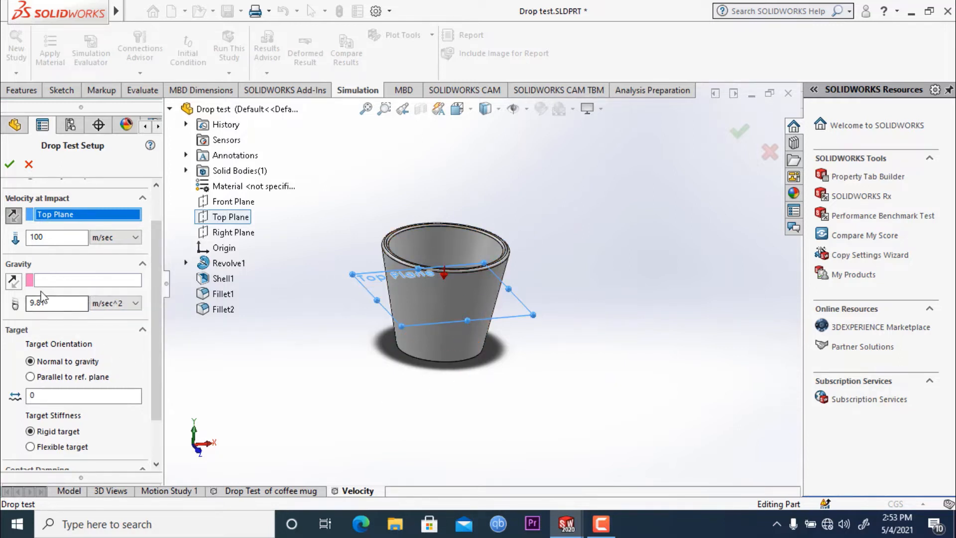
left_click_drag(158, 260, 161, 285)
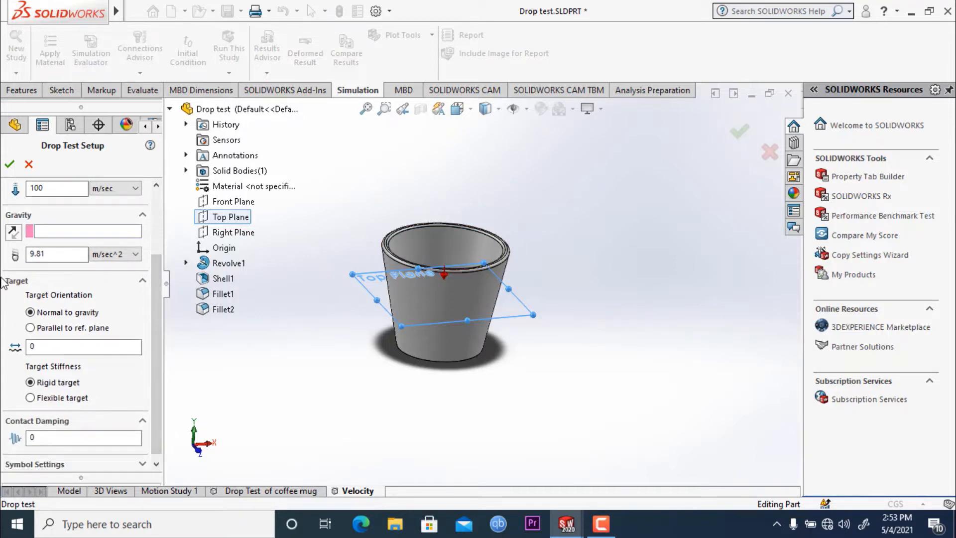
left_click(57, 231)
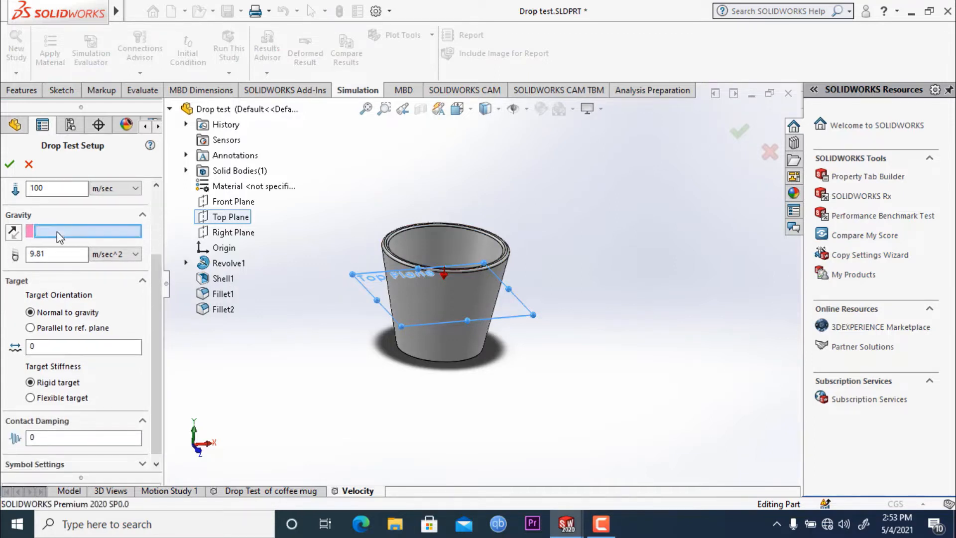
left_click(225, 219)
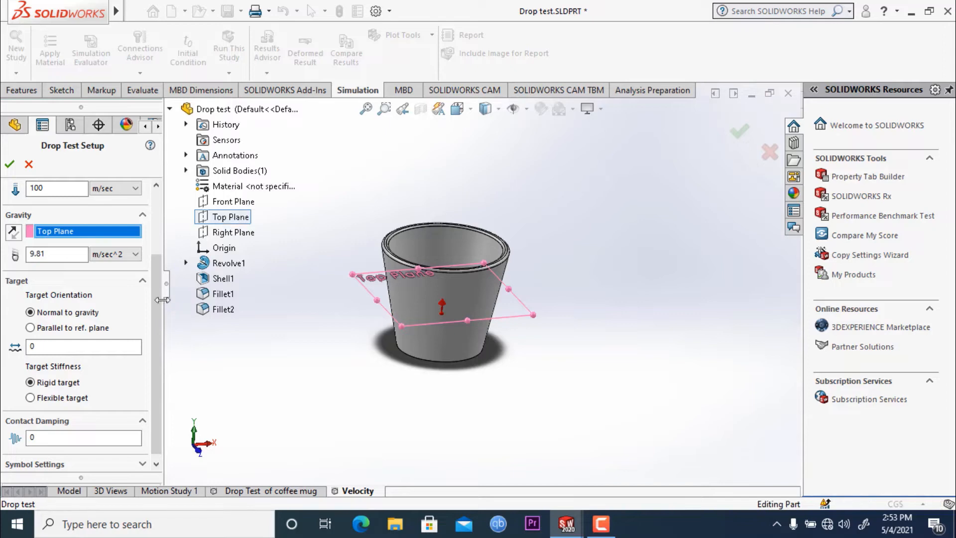
scroll(156, 296, "up", 3)
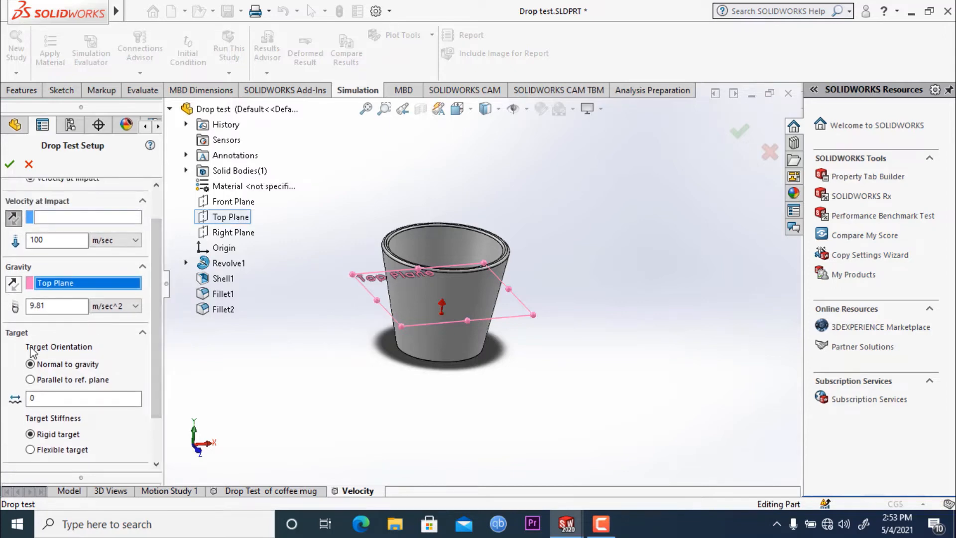
left_click(14, 284)
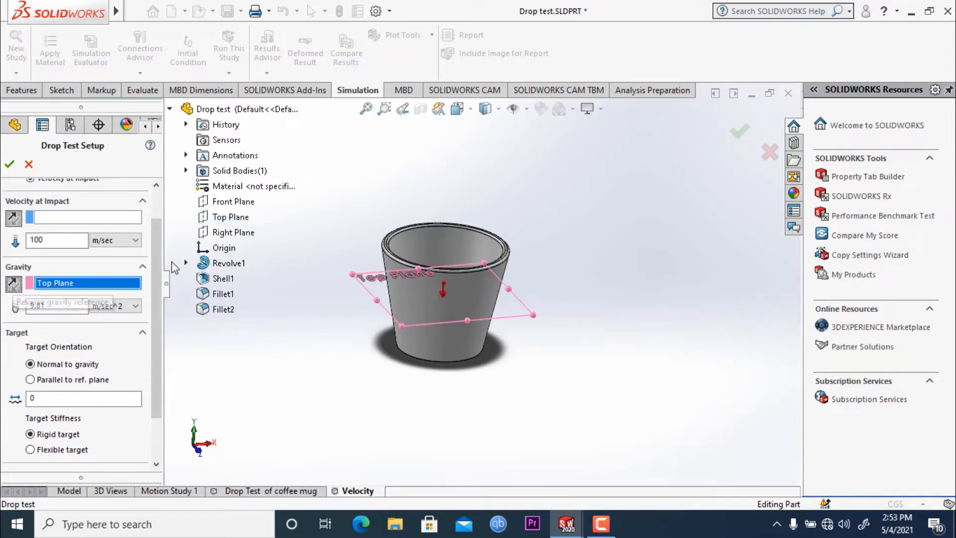
- Clear the Top Plane from the gravity reference of the drop test setup
left_click(81, 217)
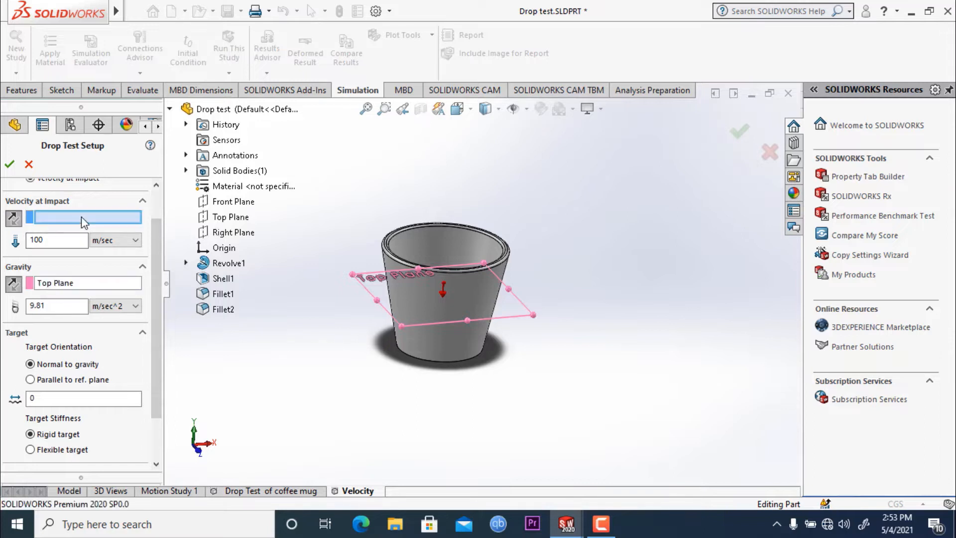
left_click(68, 285)
right_click(69, 286)
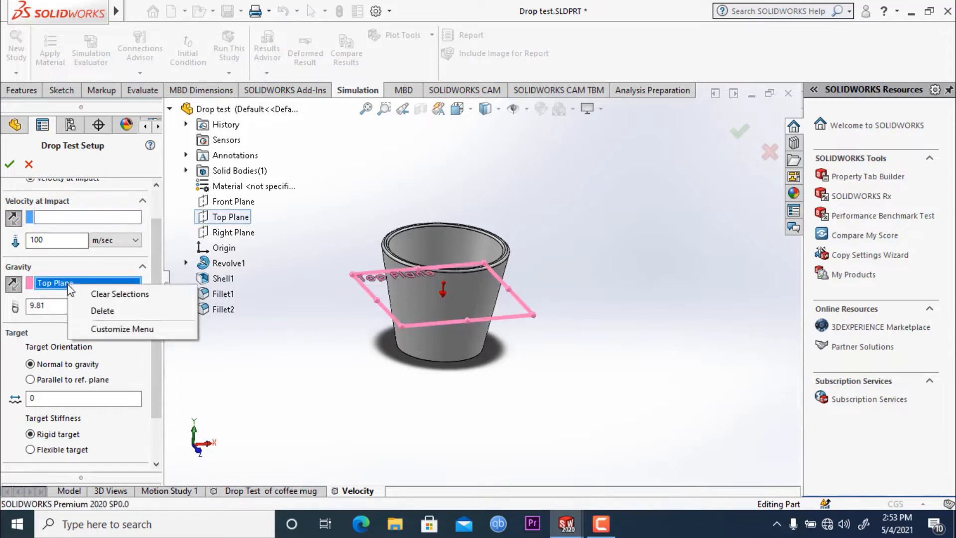
left_click(122, 293)
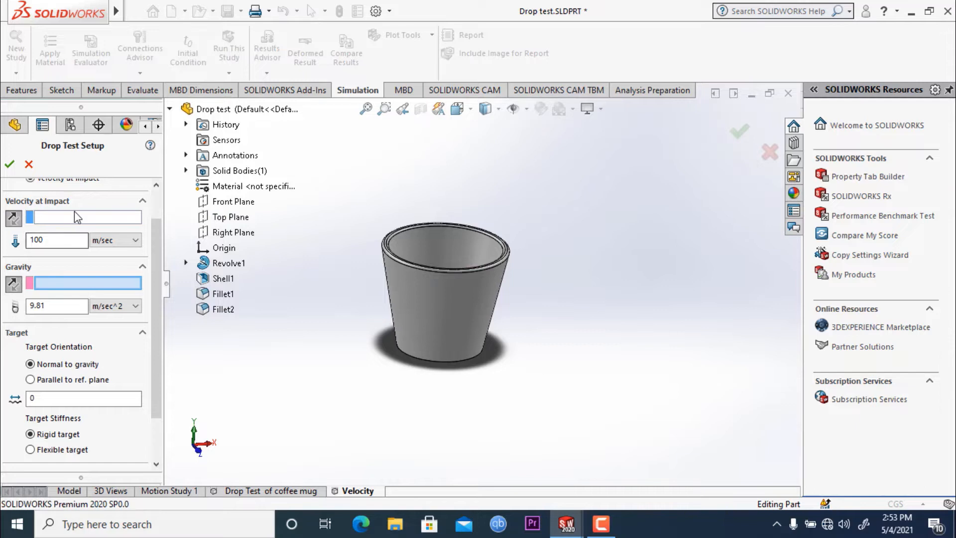
- Reassign the Top Plane as the velocity direction reference and try to accept the setup without a gravity reference
left_click(74, 215)
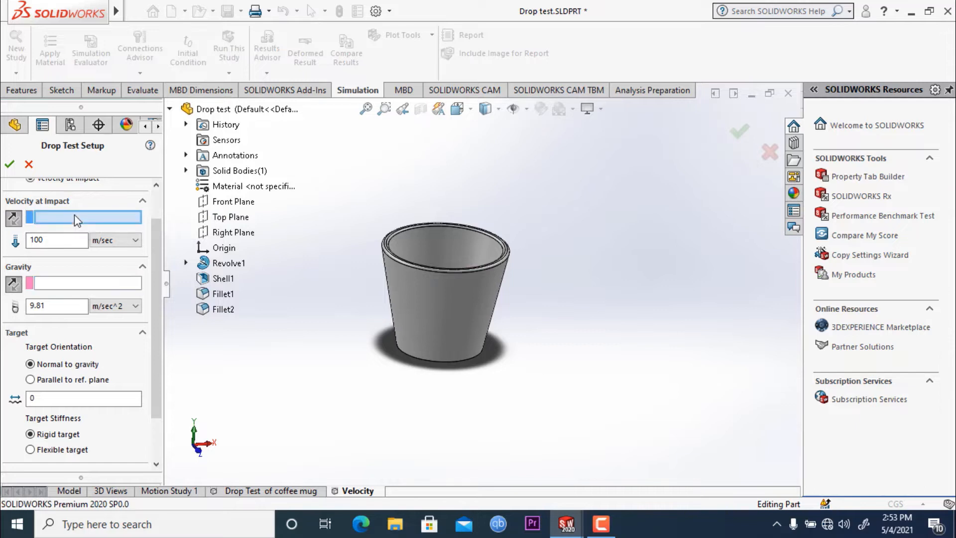
left_click(230, 217)
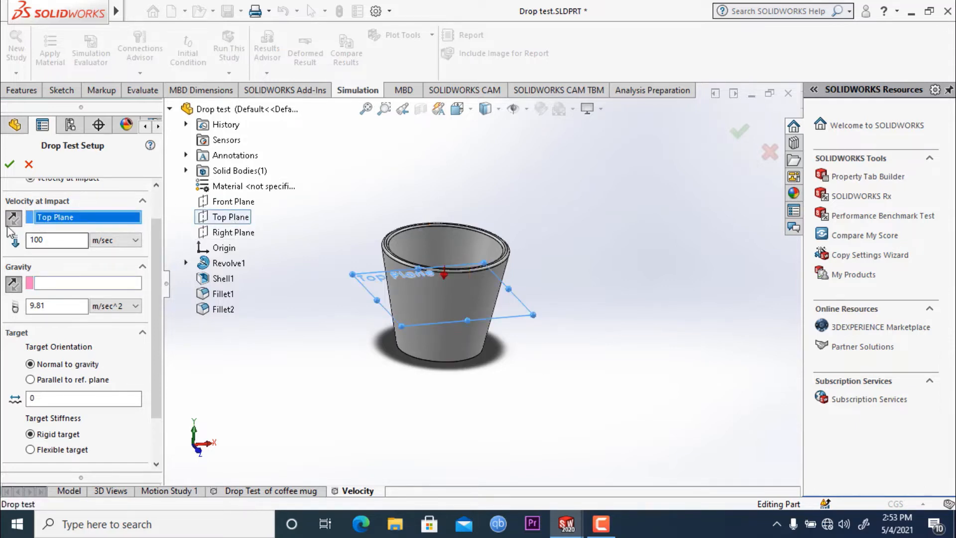
left_click(9, 165)
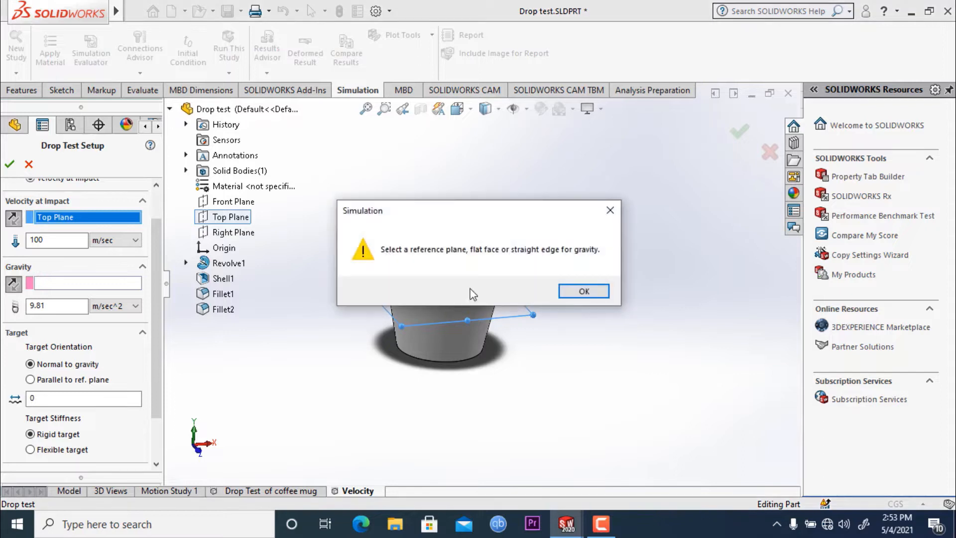
left_click(583, 291)
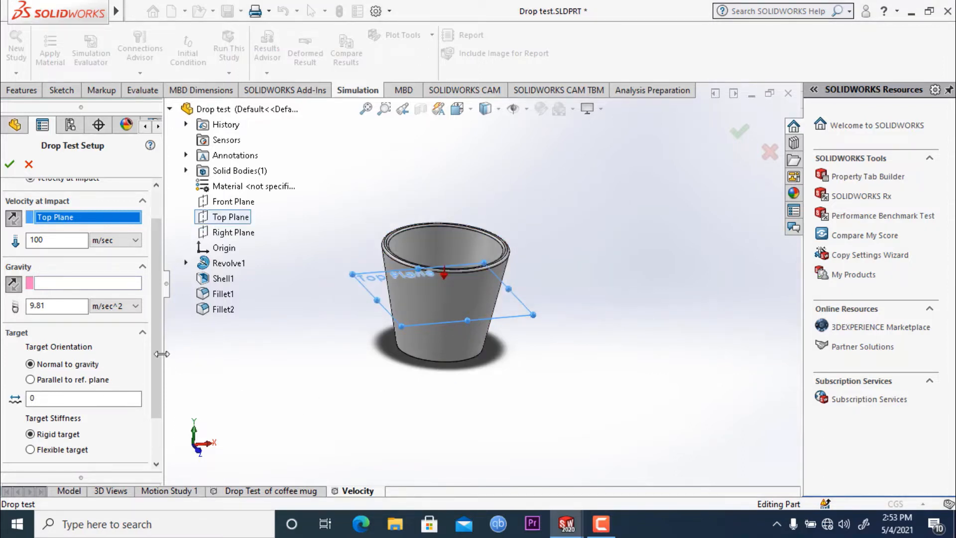
- Replace the velocity direction reference with the flat ring face on the underside of the cup
left_click_drag(156, 358, 161, 315)
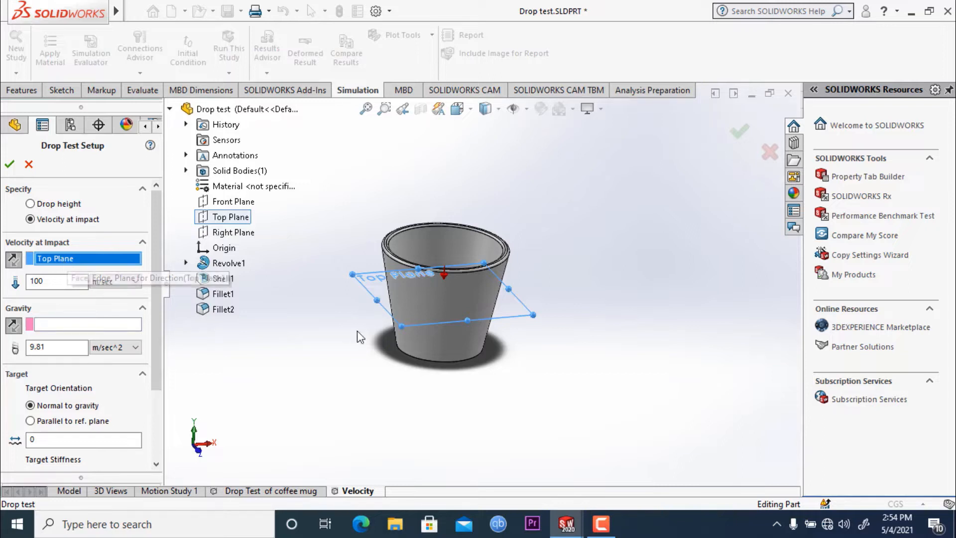
middle_click_drag(457, 403, 508, 310)
scroll(505, 303, "down", 5)
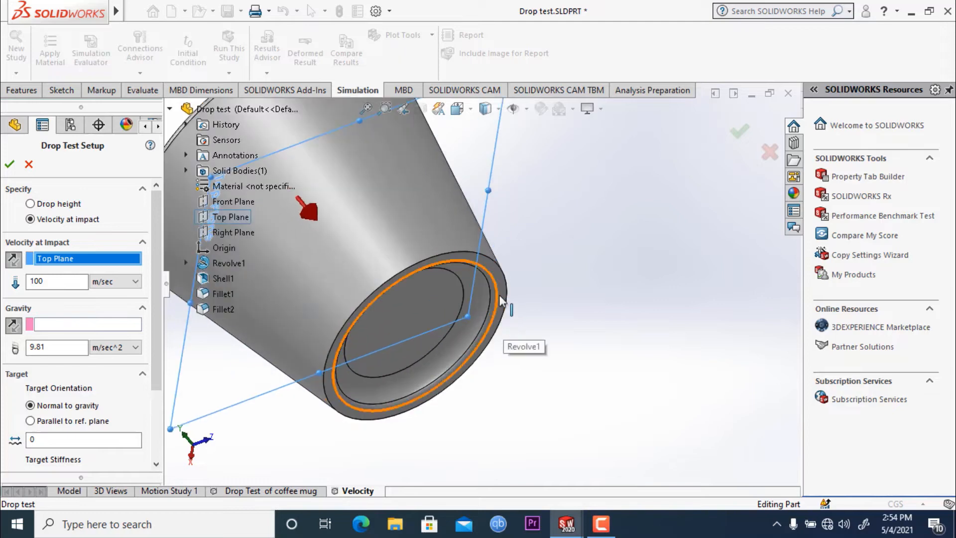
left_click(504, 299)
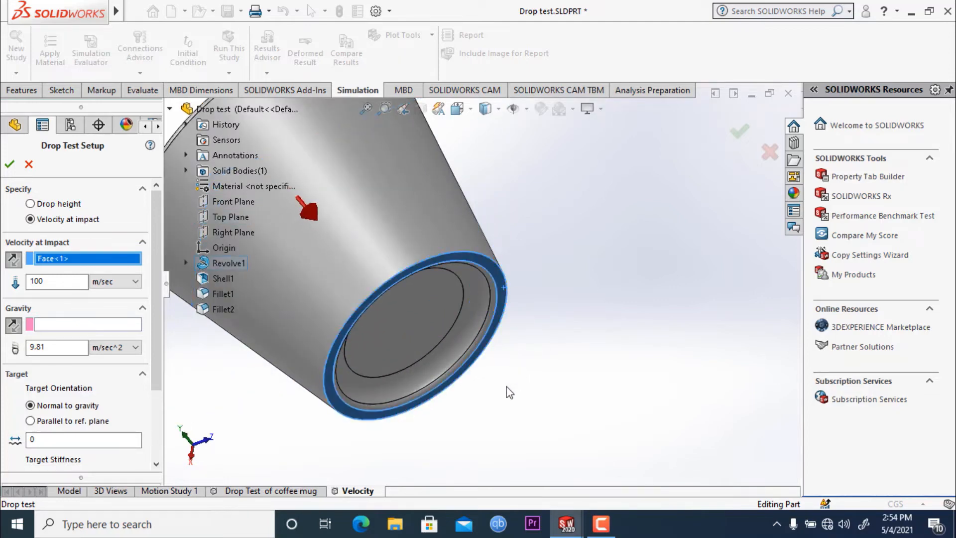
middle_click_drag(507, 391, 513, 324)
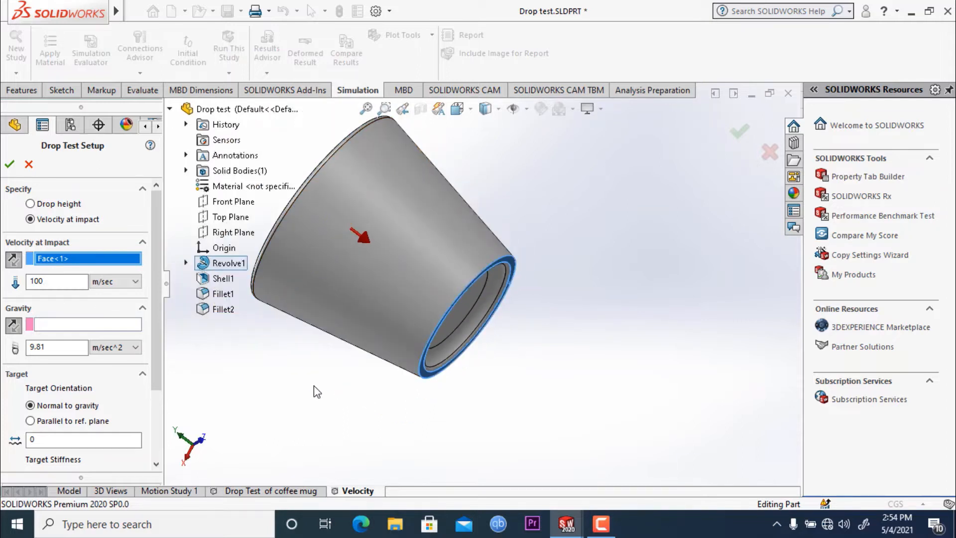
middle_click_drag(314, 385, 383, 353)
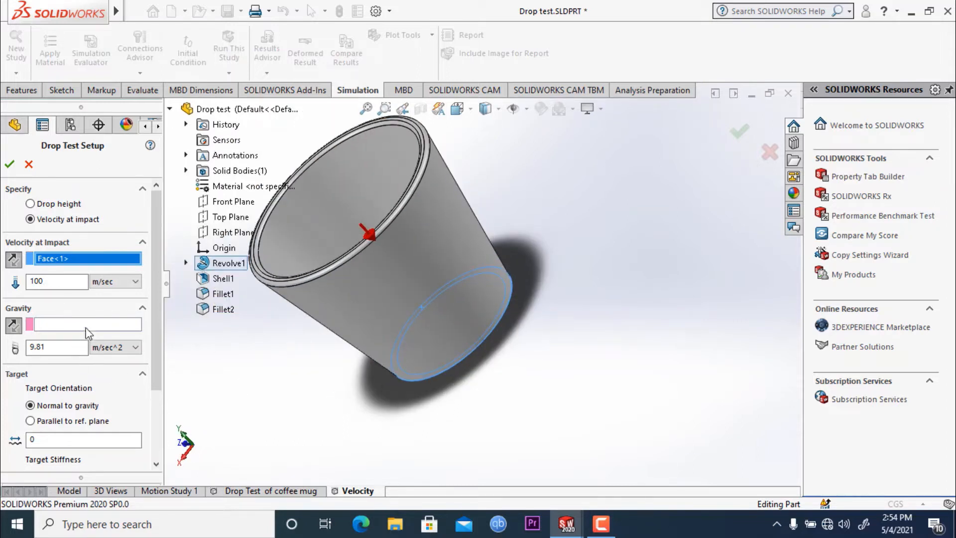
- Set the Top Plane as the gravity reference and accept the drop test setup
left_click(62, 326)
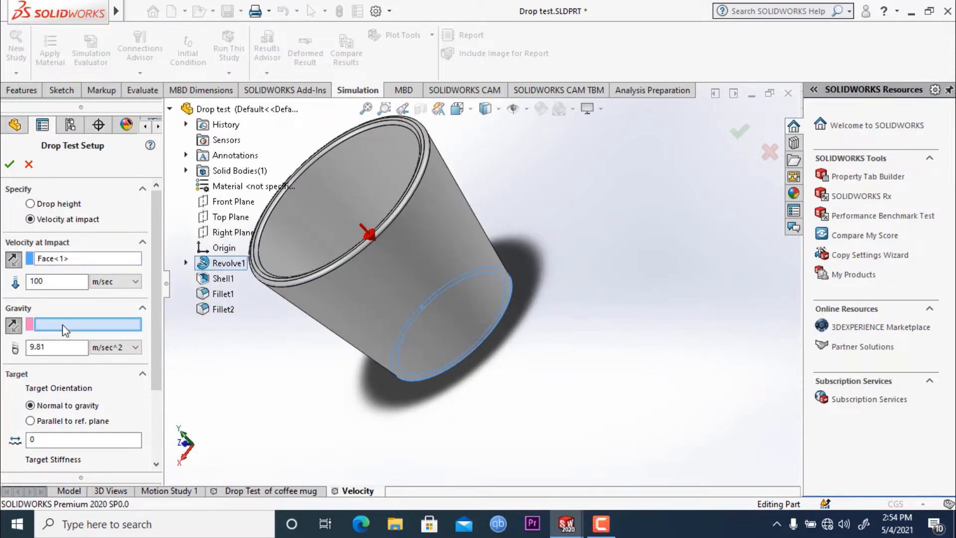
left_click(230, 217)
middle_click_drag(292, 410, 618, 233)
scroll(478, 369, "down", 3)
scroll(477, 363, "down", 3)
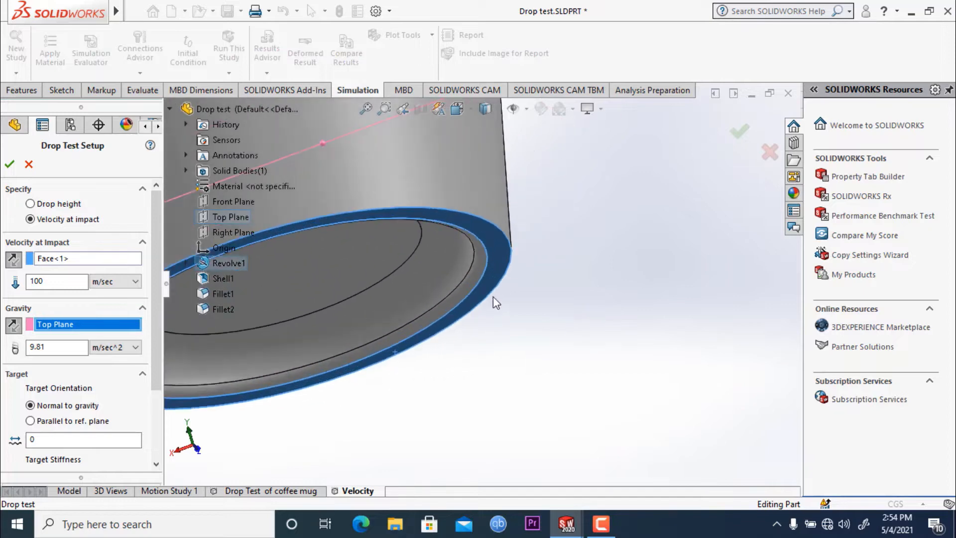
scroll(475, 328, "up", 1)
scroll(473, 348, "up", 3)
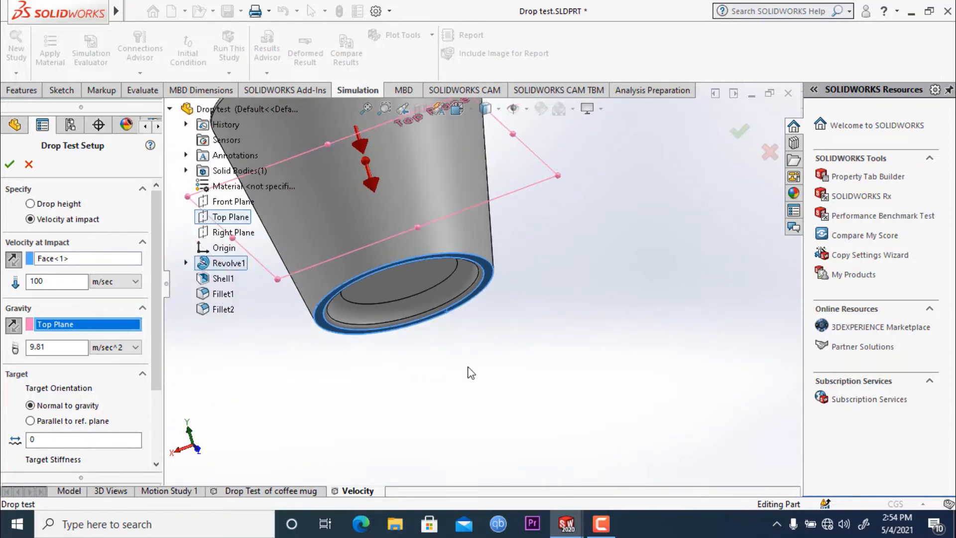
middle_click_drag(396, 393, 481, 367)
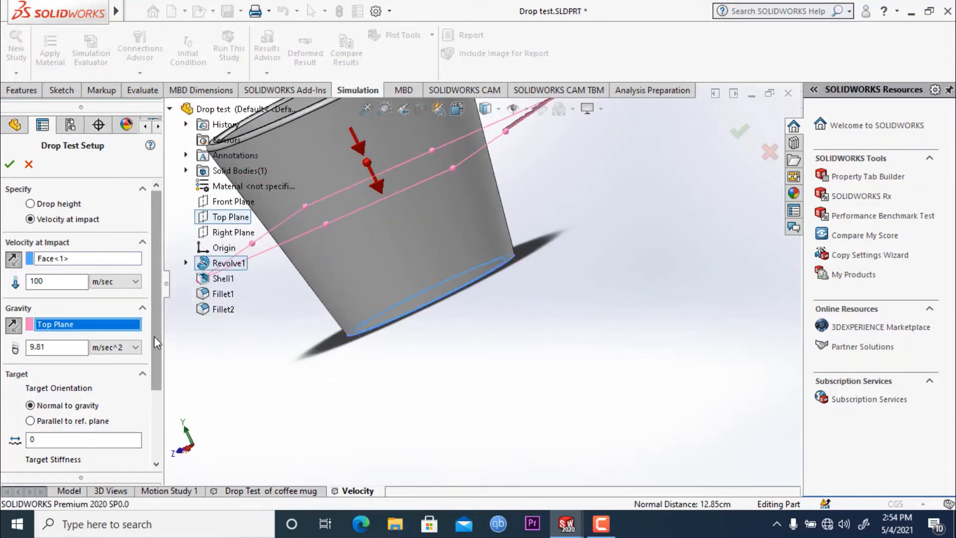
left_click_drag(153, 336, 169, 273)
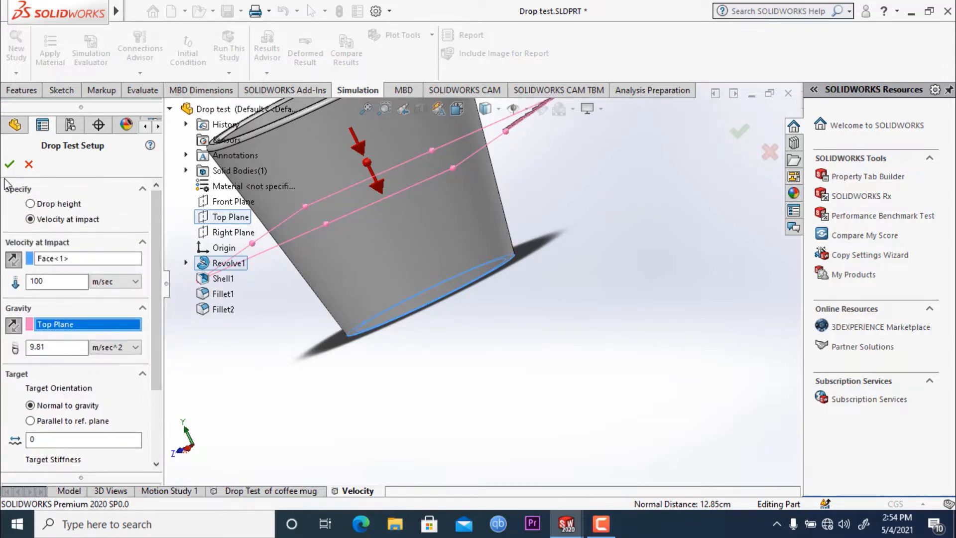
left_click(10, 164)
- Run the Velocity study and inspect the von Mises stress plot down to the underside of the cup
scroll(573, 199, "up", 6)
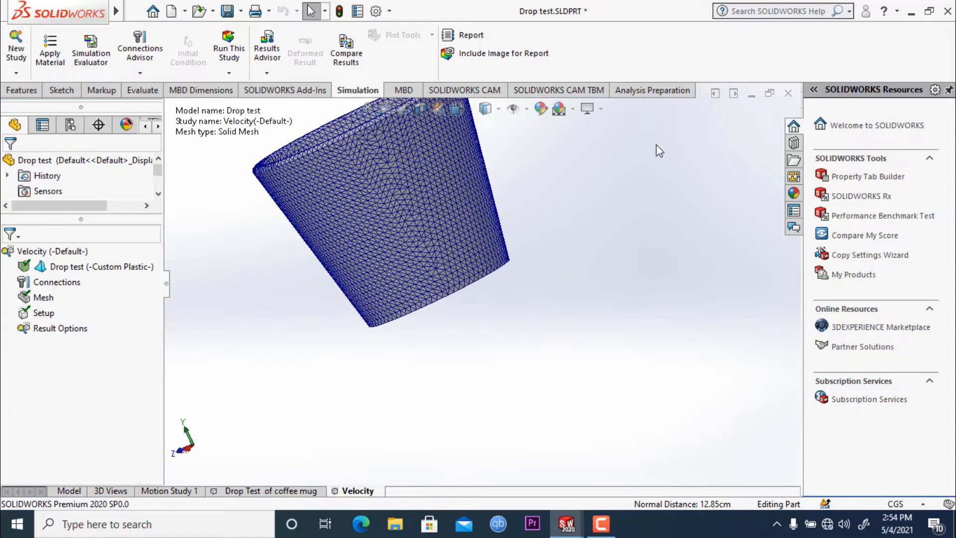
middle_click_drag(581, 190, 535, 252)
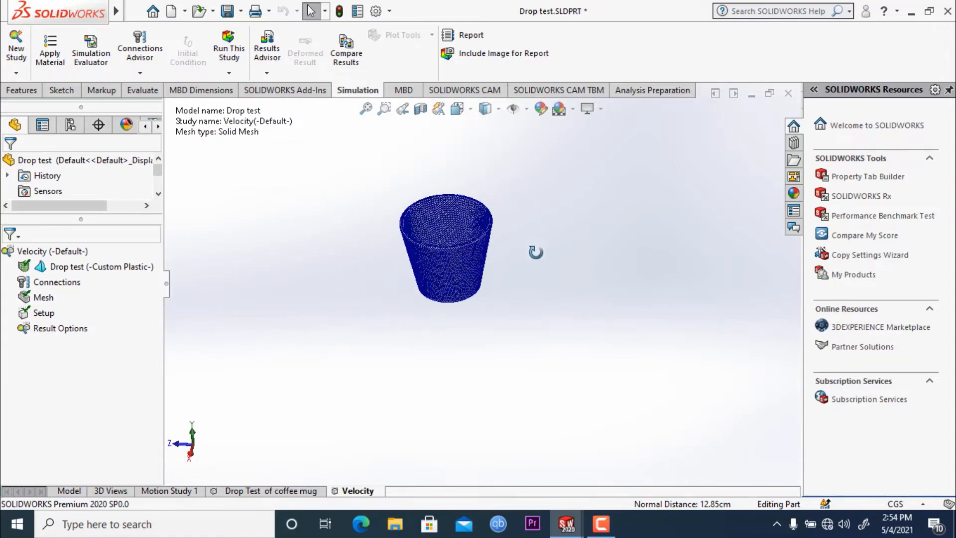
scroll(452, 224, "down", 3)
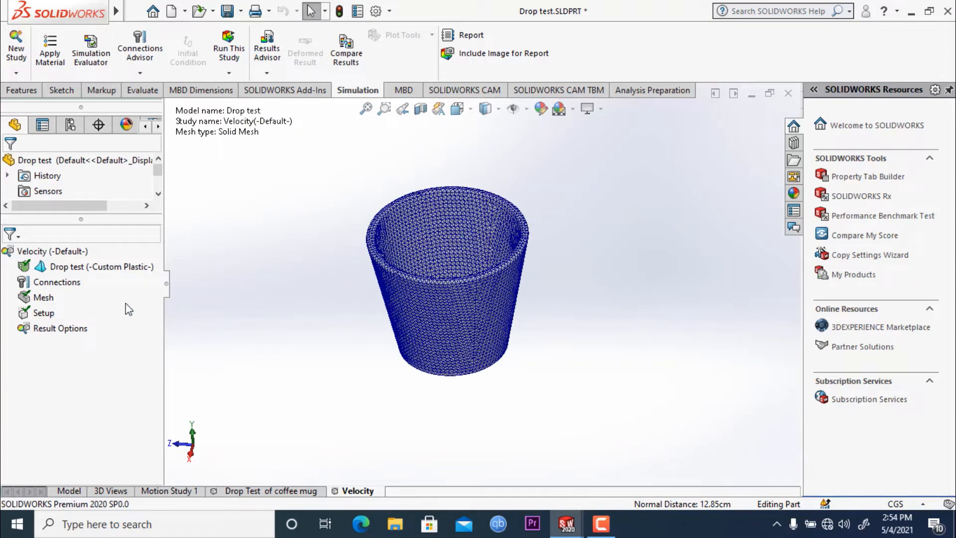
right_click(42, 318)
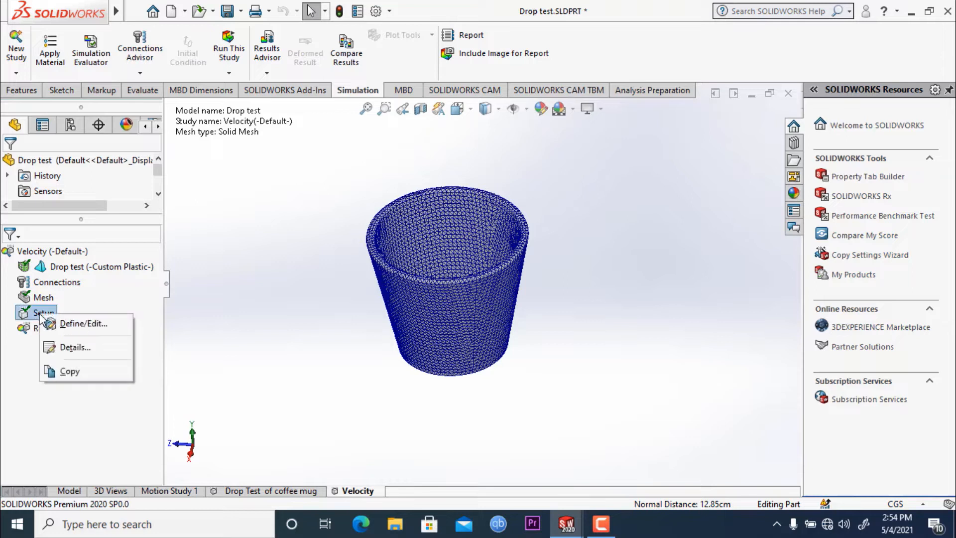
left_click(21, 392)
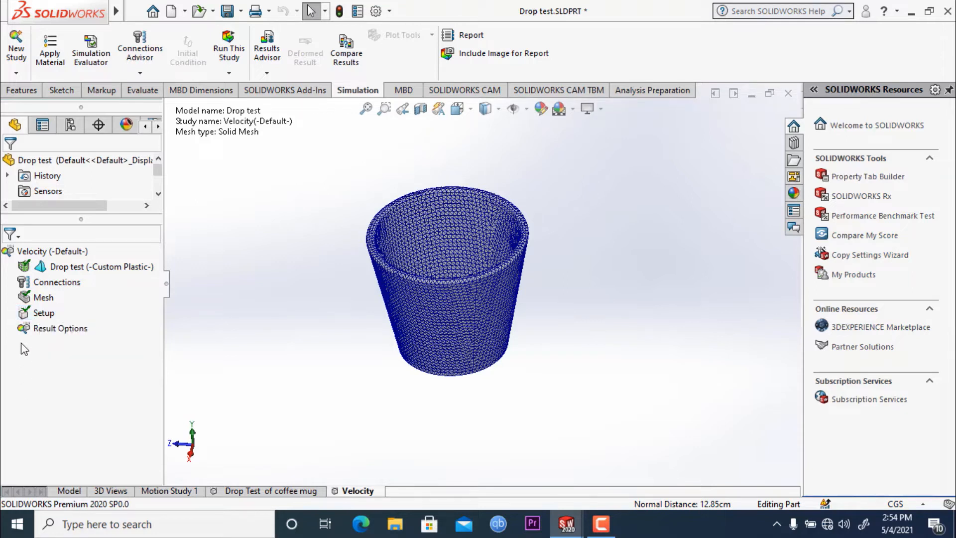
left_click(228, 56)
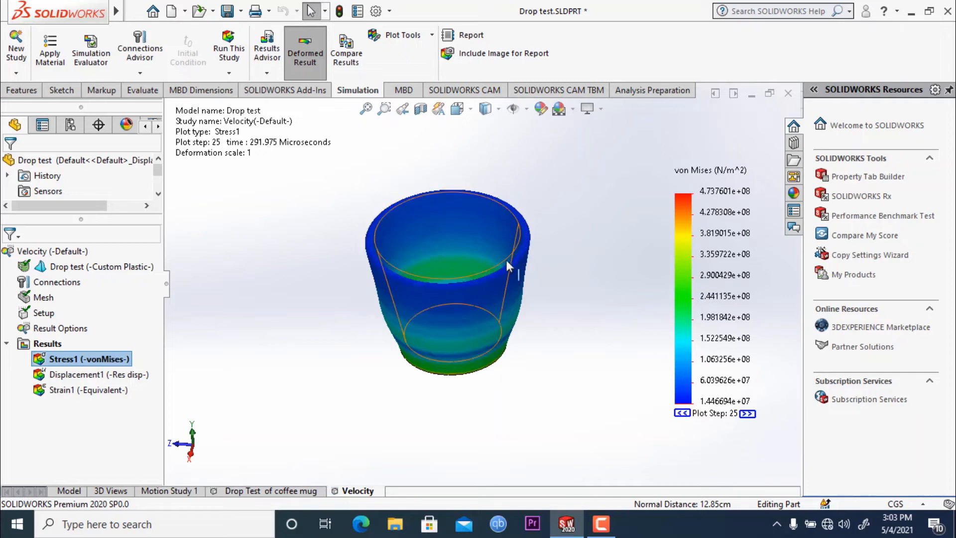
middle_click_drag(569, 272, 536, 205)
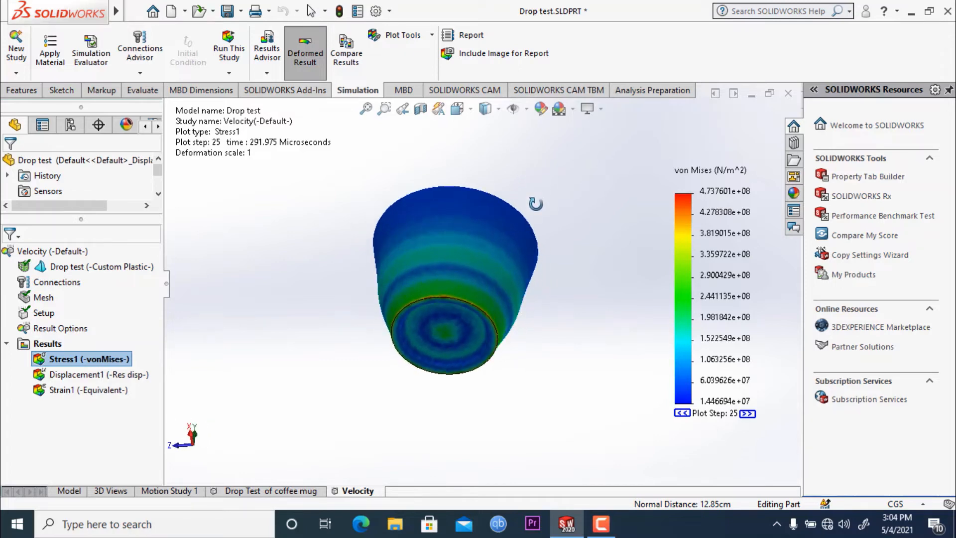
- Examine the von Mises stress on the cup's underside and interior, and play the stress animation of the drop onto the impact plane
scroll(448, 330, "down", 5)
scroll(461, 269, "down", 4)
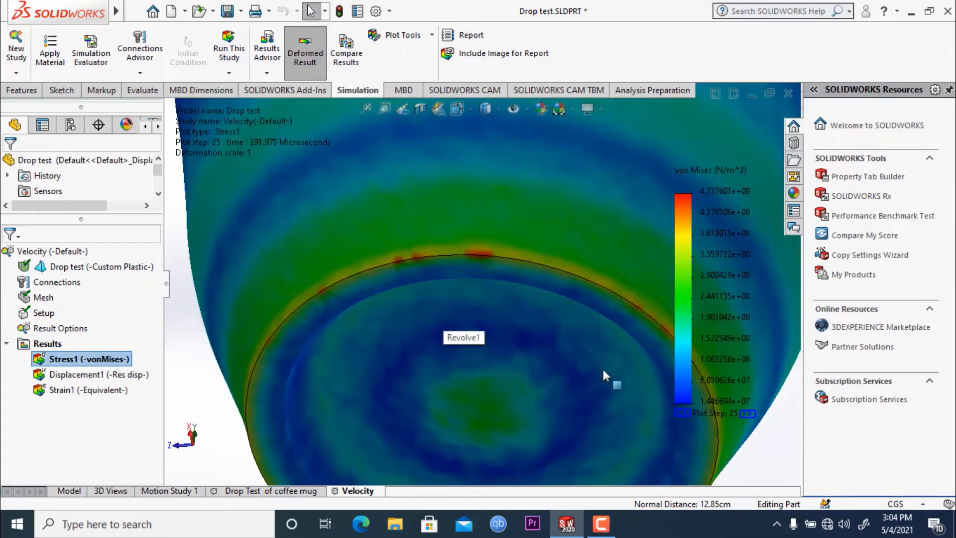
scroll(544, 309, "up", 10)
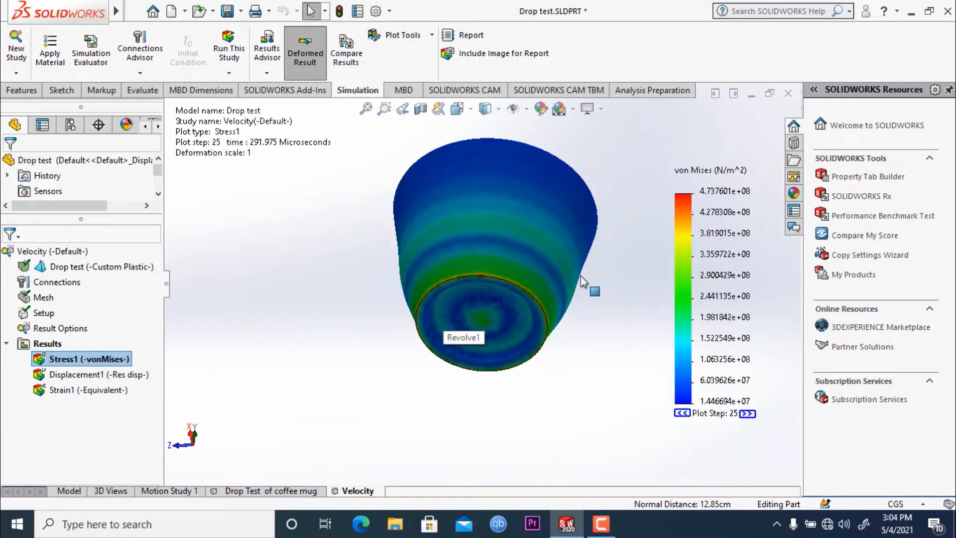
middle_click_drag(617, 206, 498, 234)
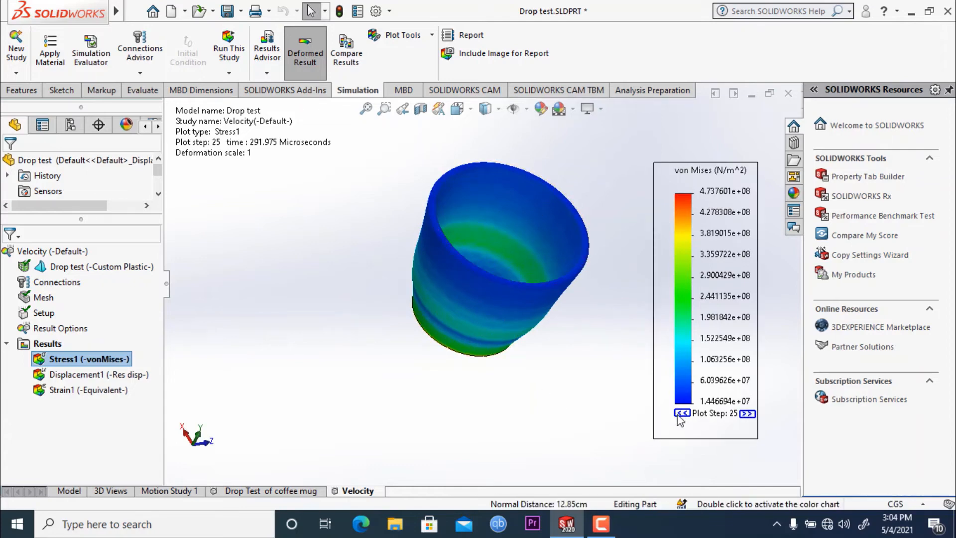
right_click(85, 360)
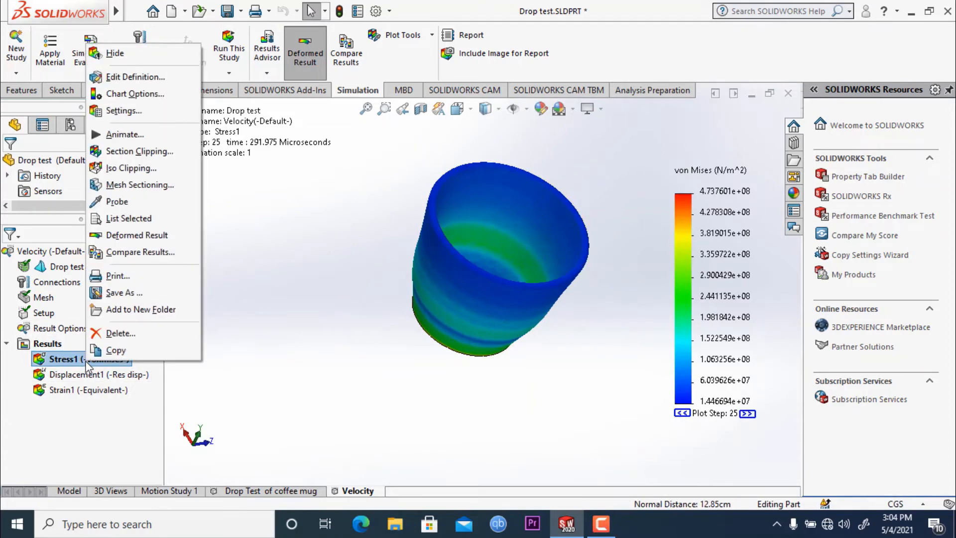
left_click(126, 135)
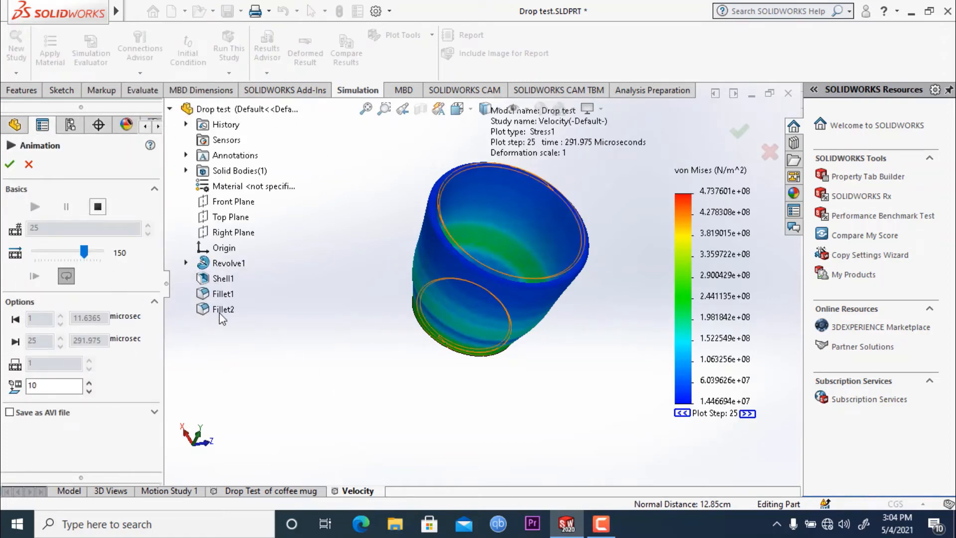
middle_click_drag(321, 376, 361, 289)
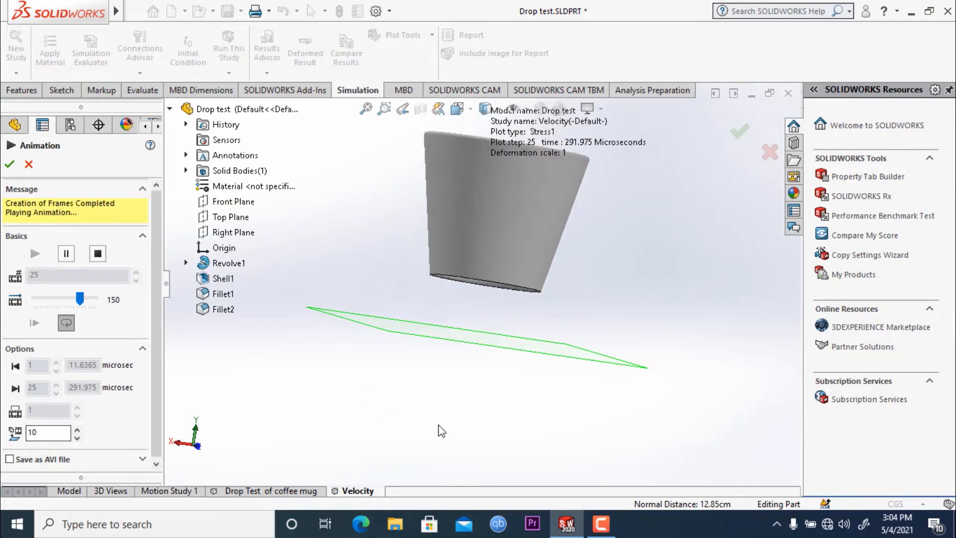
middle_click_drag(452, 346, 452, 384)
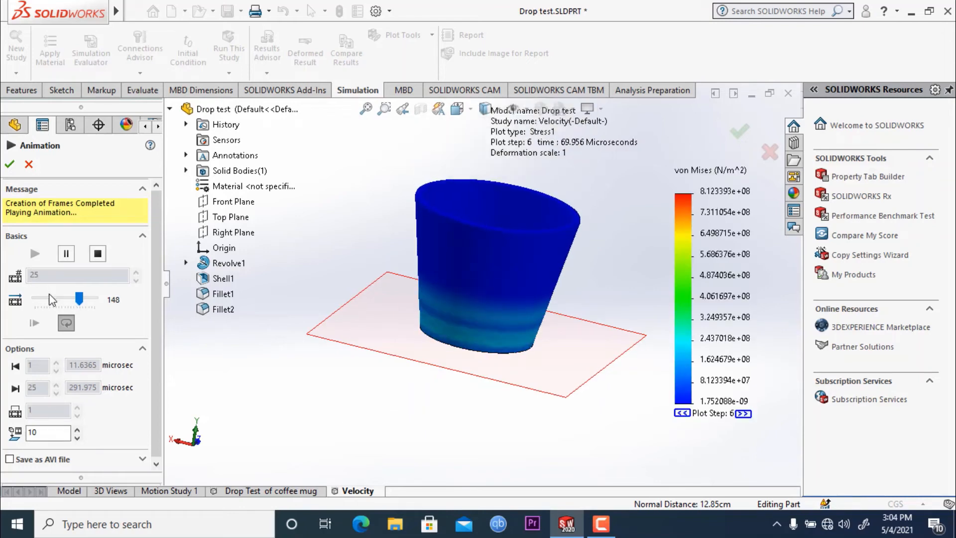
- Slow the stress animation to speed 33, set its number of frames before impact to 20, and accept the animation settings
left_click_drag(80, 298, 50, 303)
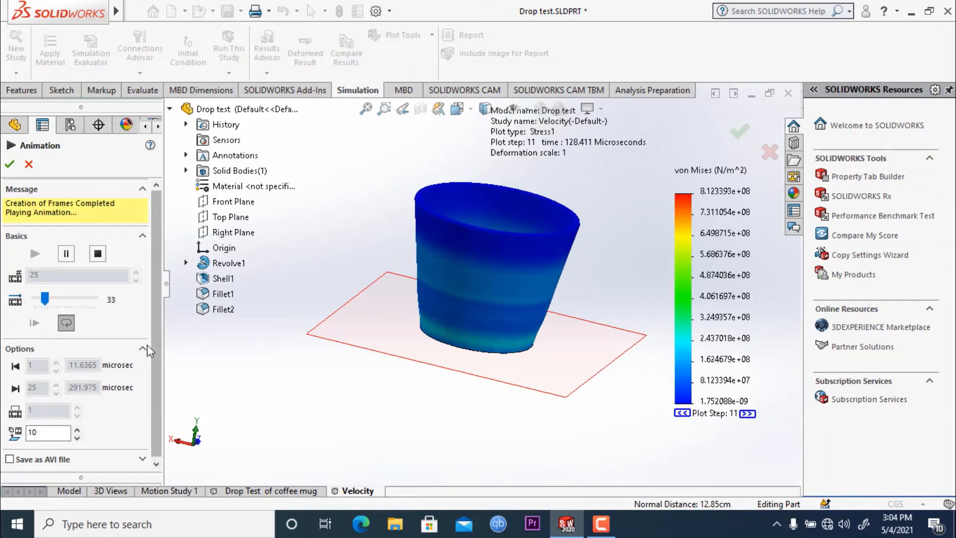
left_click(77, 428)
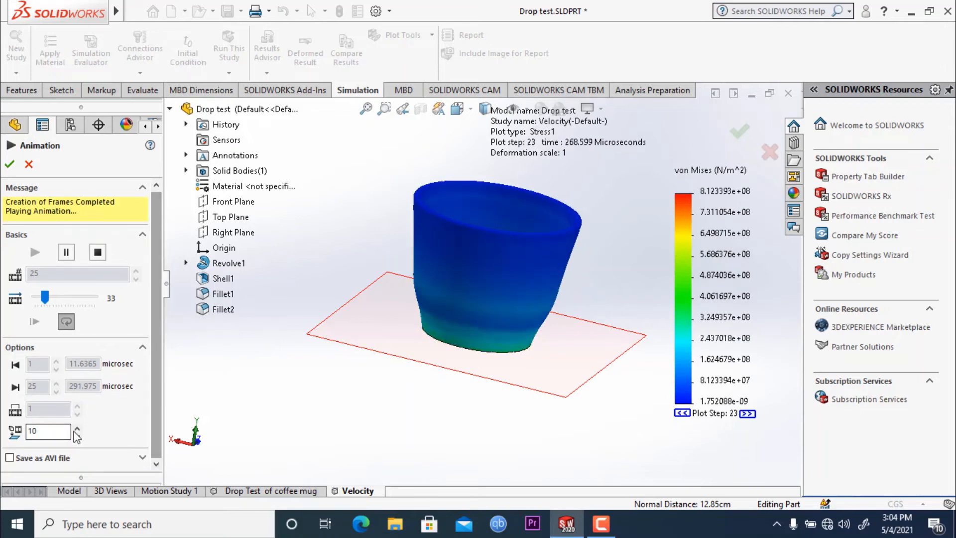
left_click(78, 427)
left_click(78, 427)
left_click(78, 427)
left_click(78, 427)
left_click(78, 427)
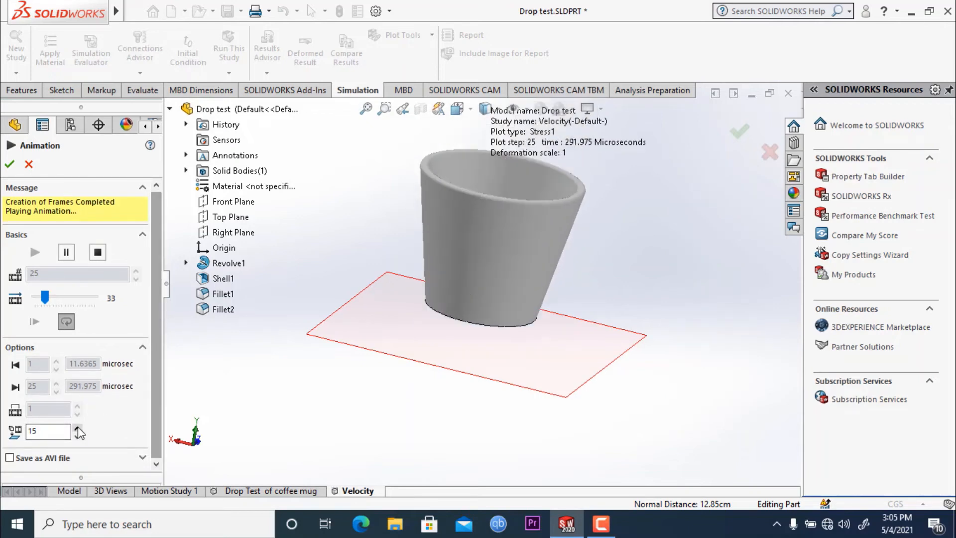
left_click(78, 427)
left_click(79, 427)
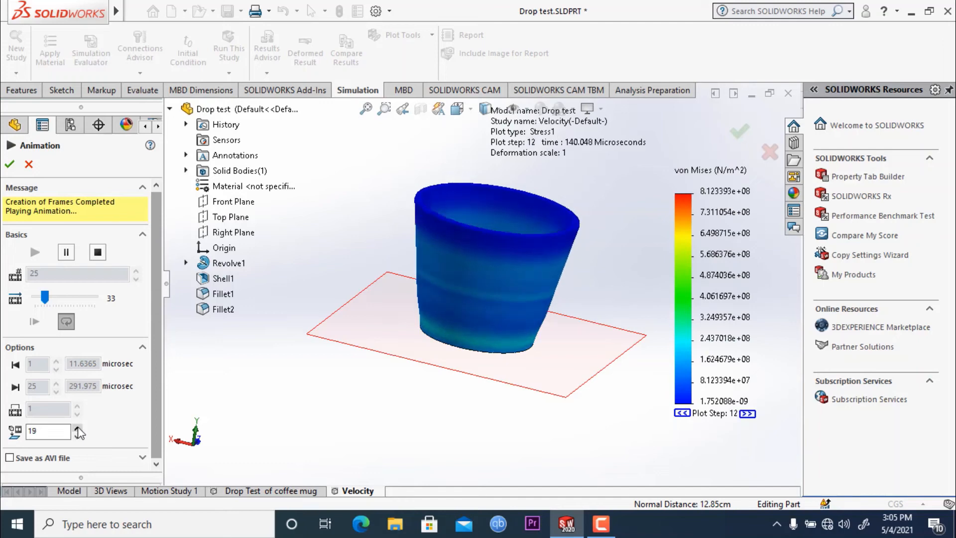
left_click(78, 427)
left_click(78, 428)
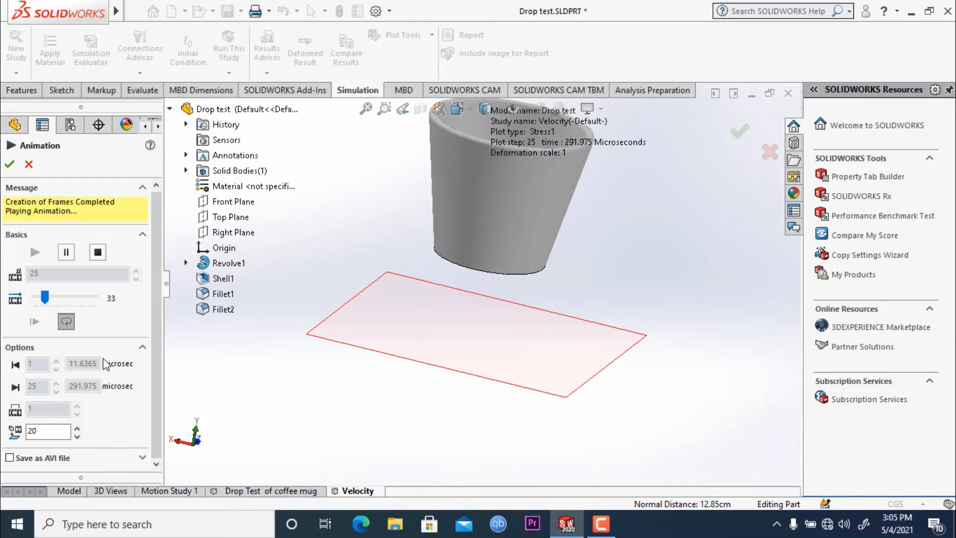
left_click(67, 252)
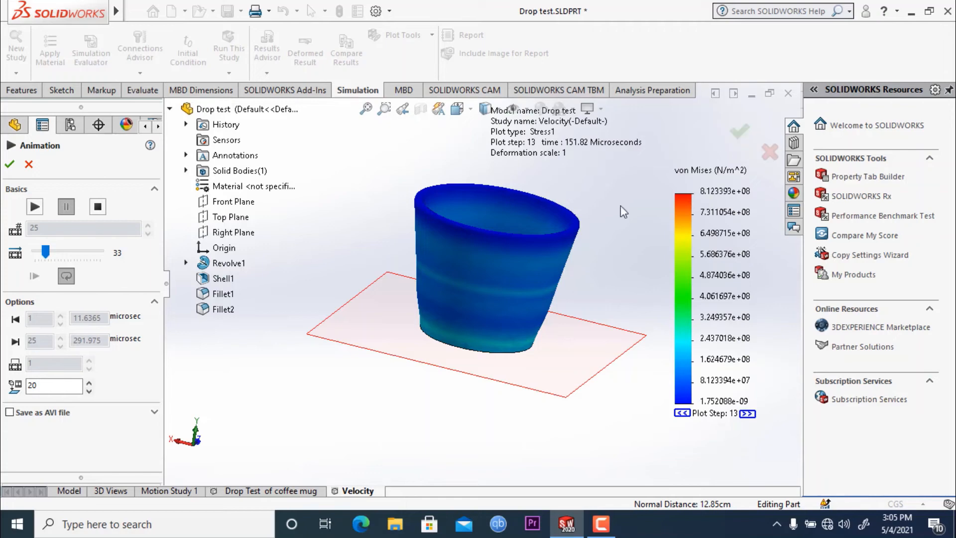
left_click(9, 166)
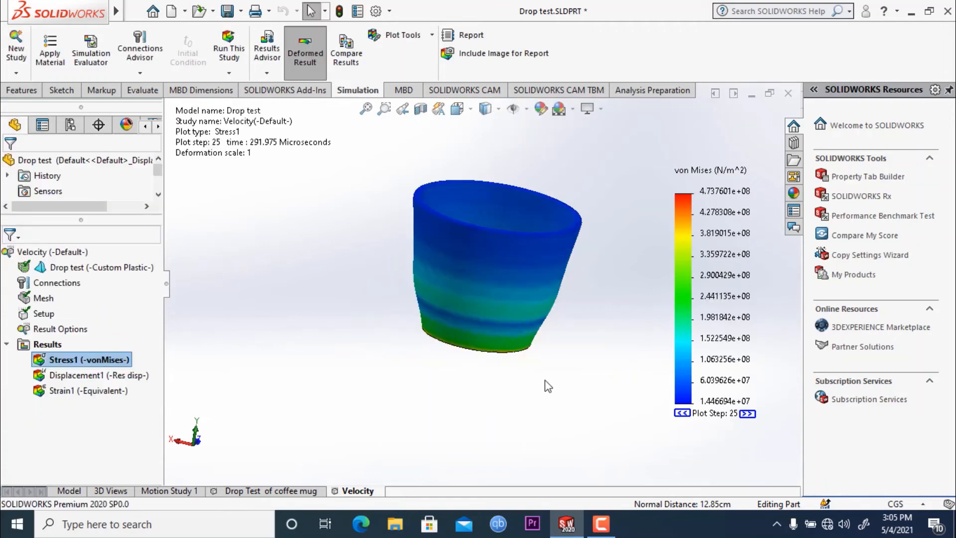
- Cycle through the von Mises plot steps to plot step 24 and examine the stress along the cup's bottom edge
left_click(747, 413)
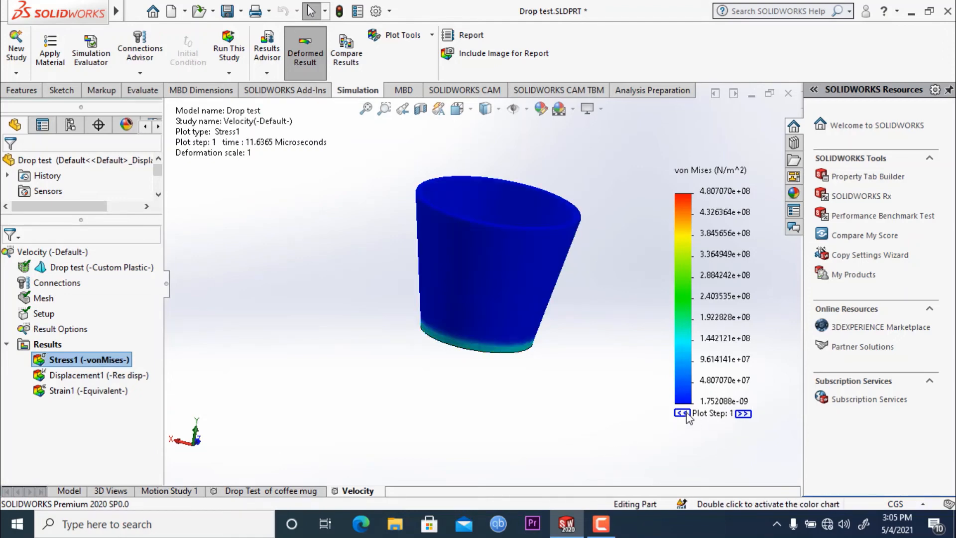
left_click(687, 415)
left_click(687, 416)
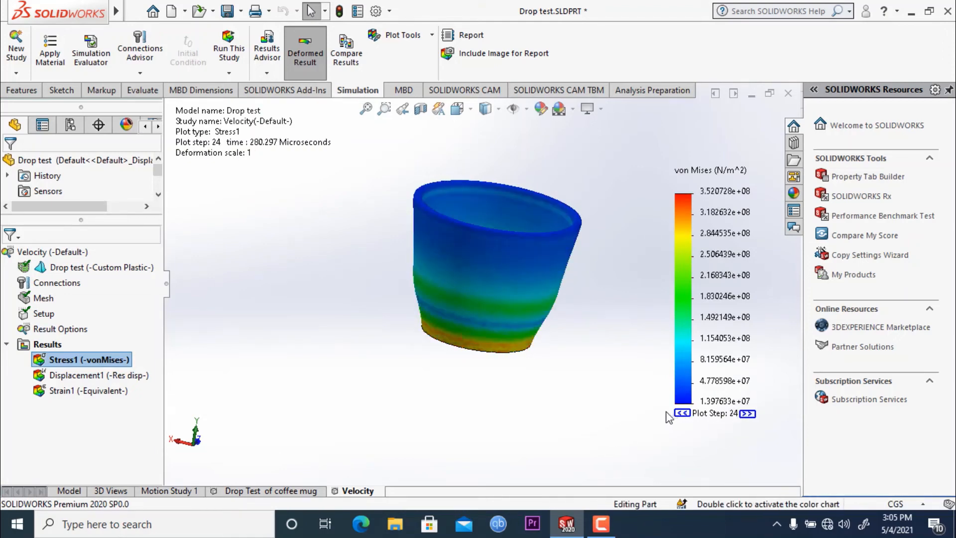
middle_click_drag(553, 343, 451, 357)
scroll(464, 283, "down", 6)
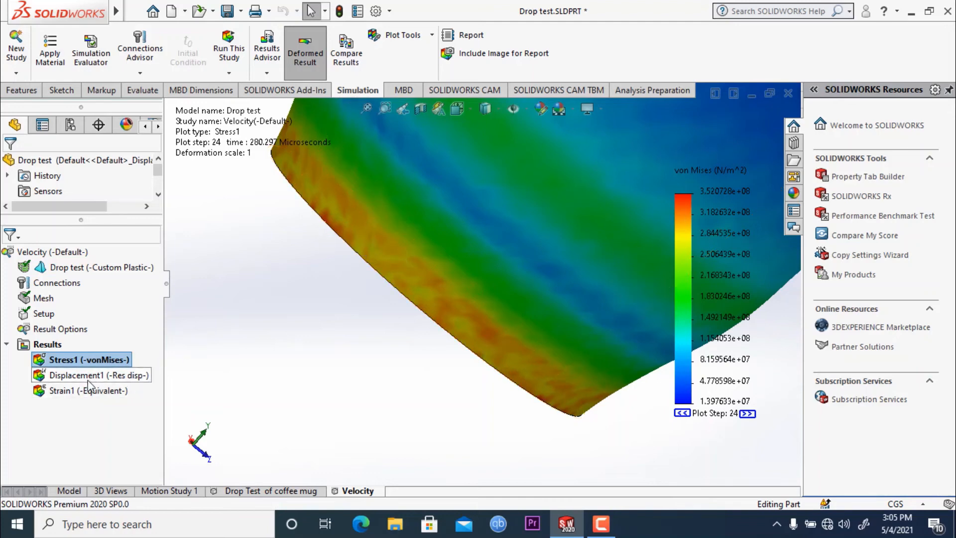
- Show the resultant displacement plot and inspect the deformation inside the cup, around its wall and at its base
right_click(119, 375)
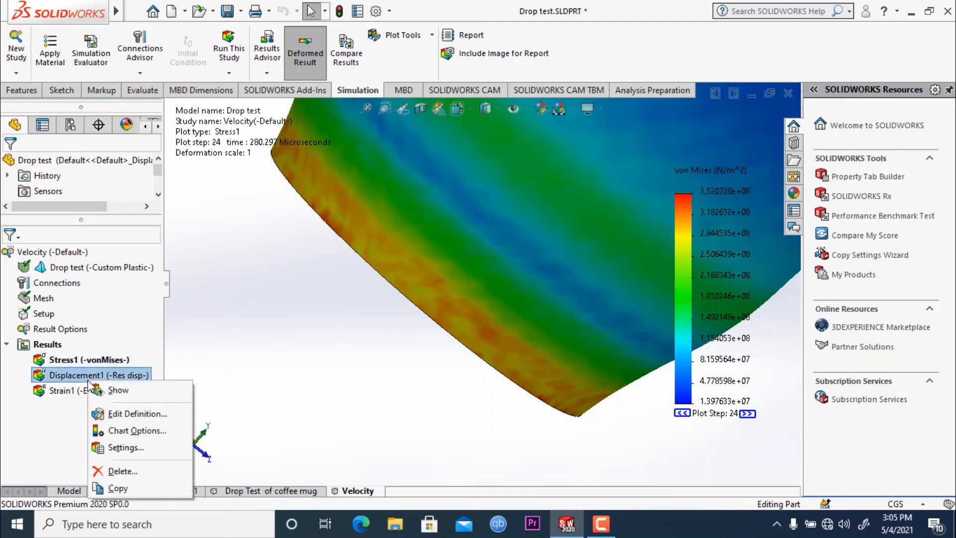
left_click(119, 390)
scroll(448, 366, "up", 5)
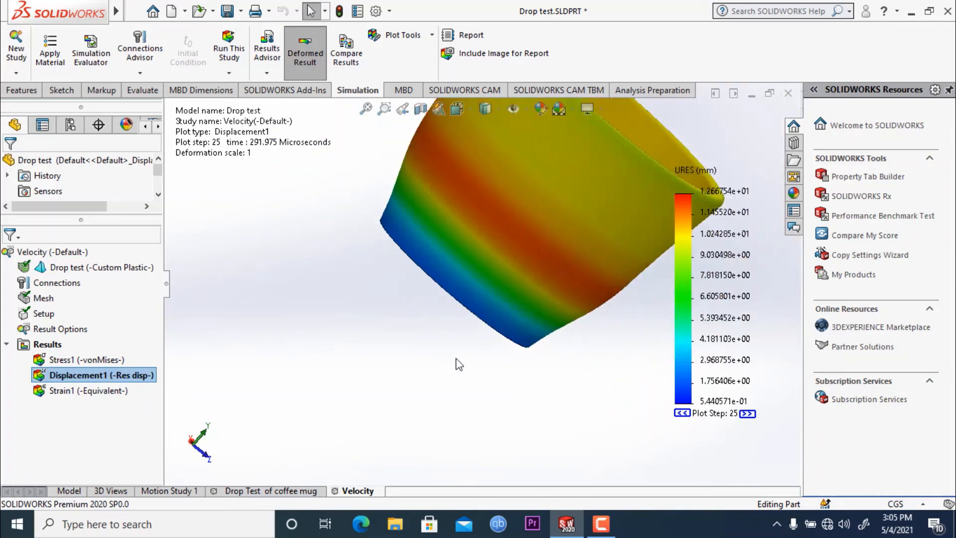
middle_click_drag(423, 223, 529, 245)
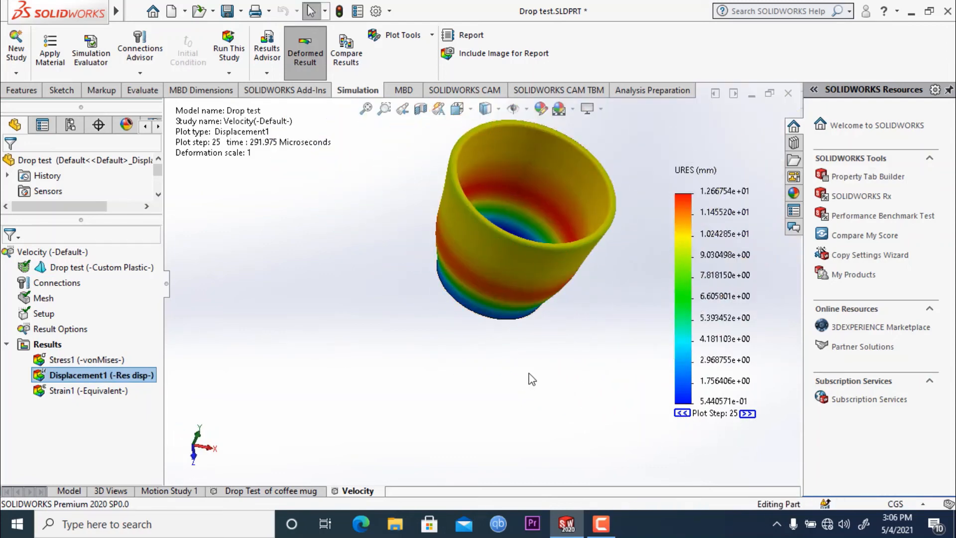
middle_click_drag(529, 380, 455, 384)
scroll(540, 184, "down", 3)
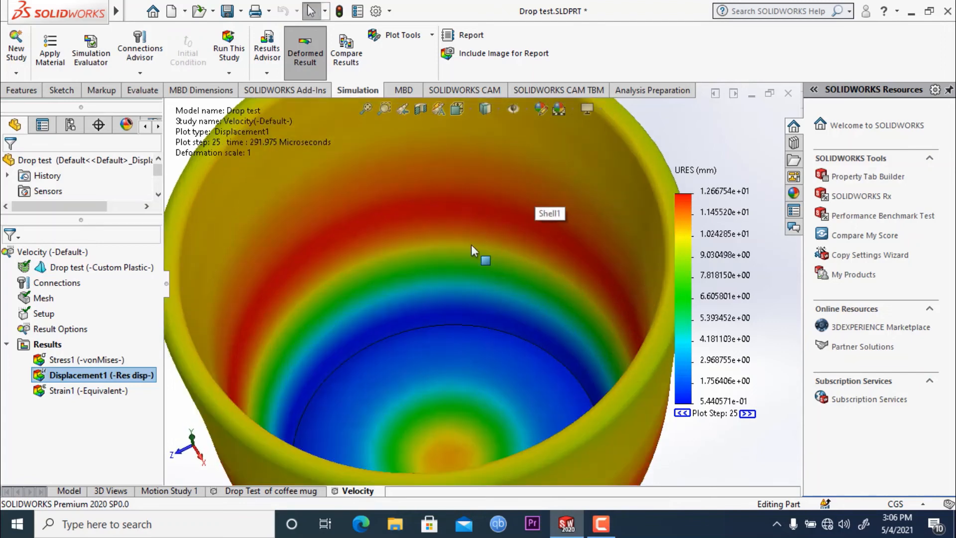
scroll(452, 294, "up", 3)
middle_click_drag(330, 370, 441, 211)
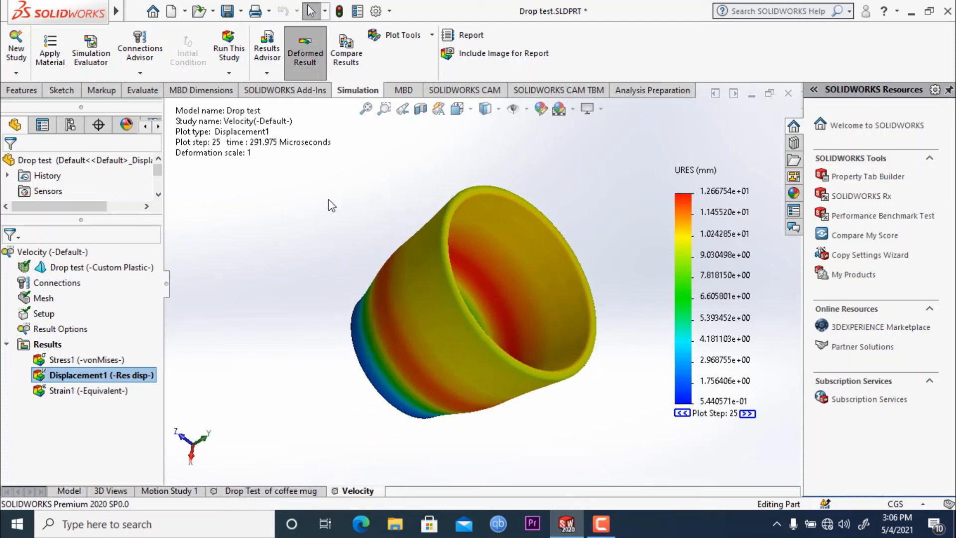
middle_click_drag(600, 168, 598, 162)
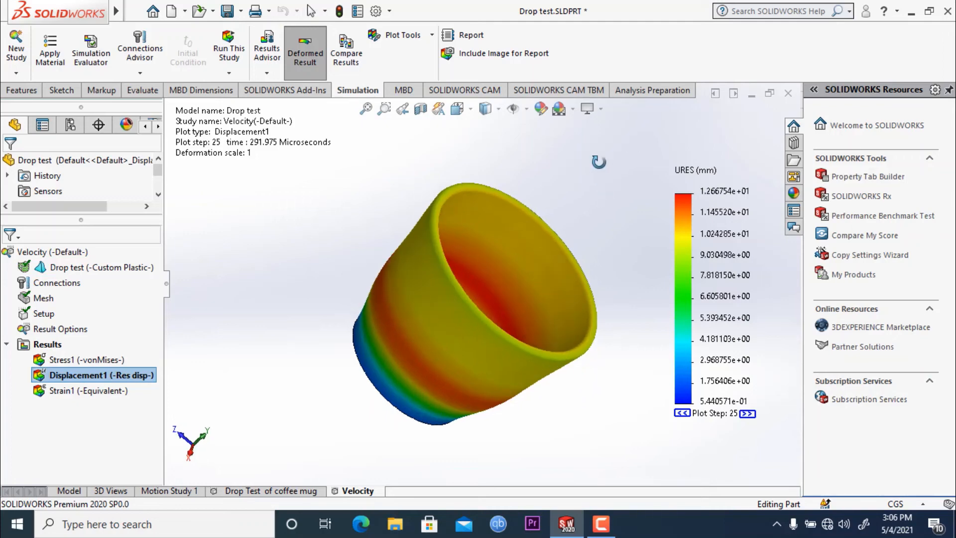
middle_click_drag(621, 333, 521, 231)
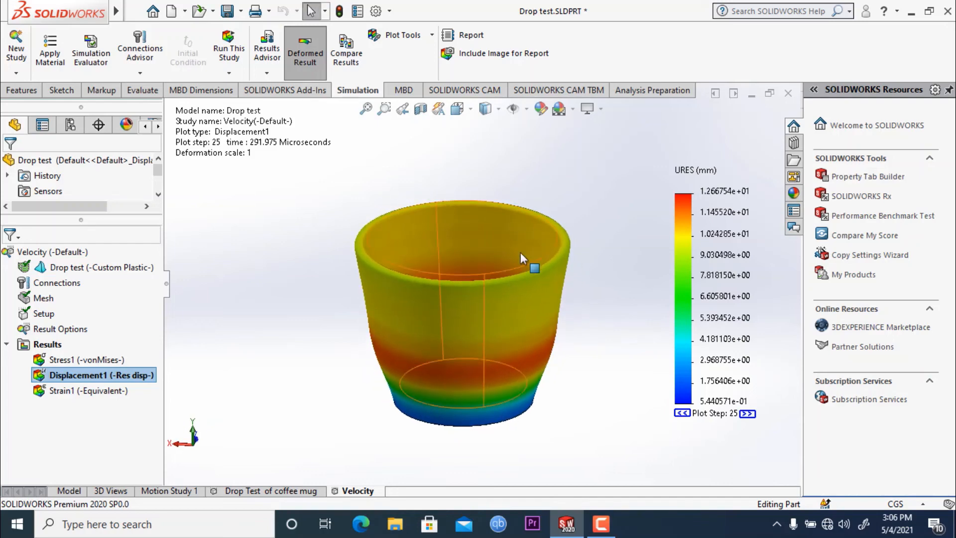
middle_click_drag(289, 306, 318, 266)
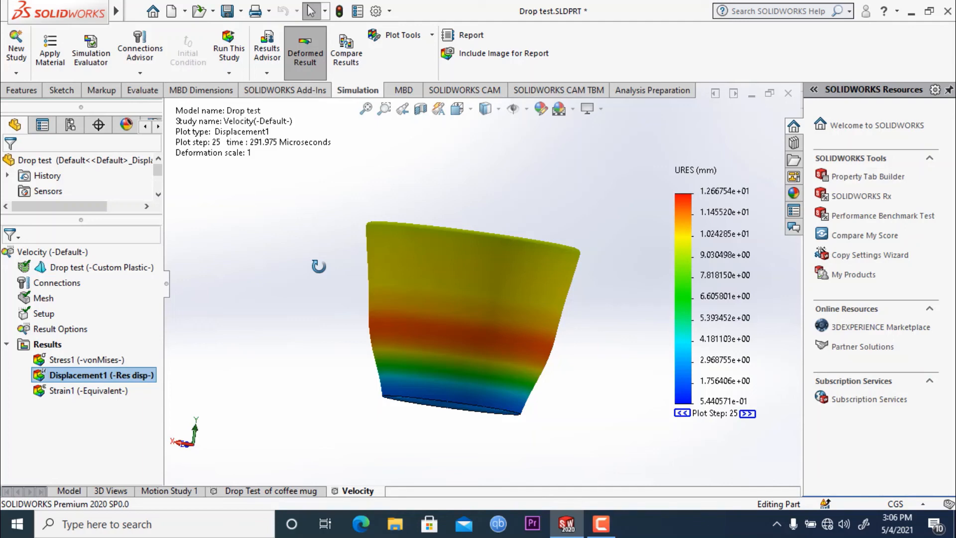
- Create a new Static study for the cup, keeping the default study name
left_click(16, 50)
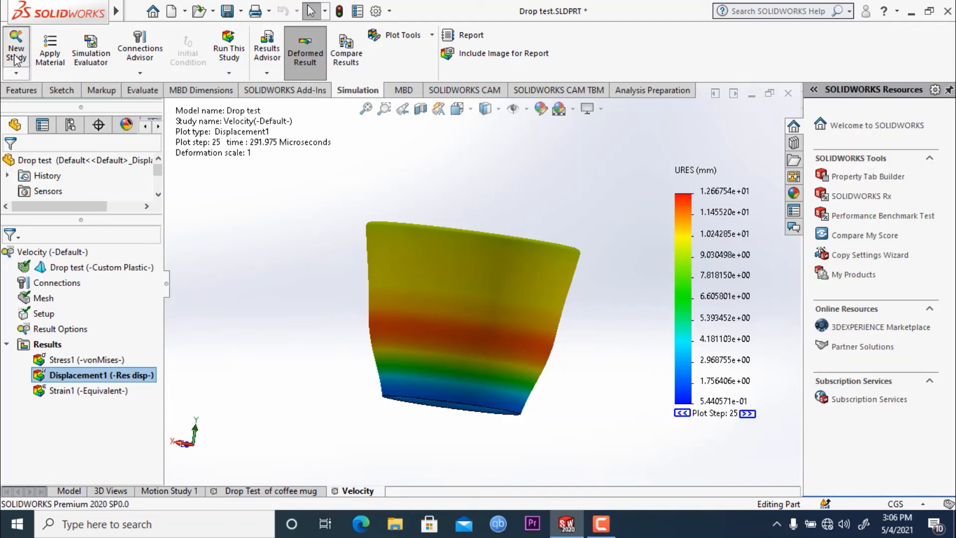
left_click(28, 164)
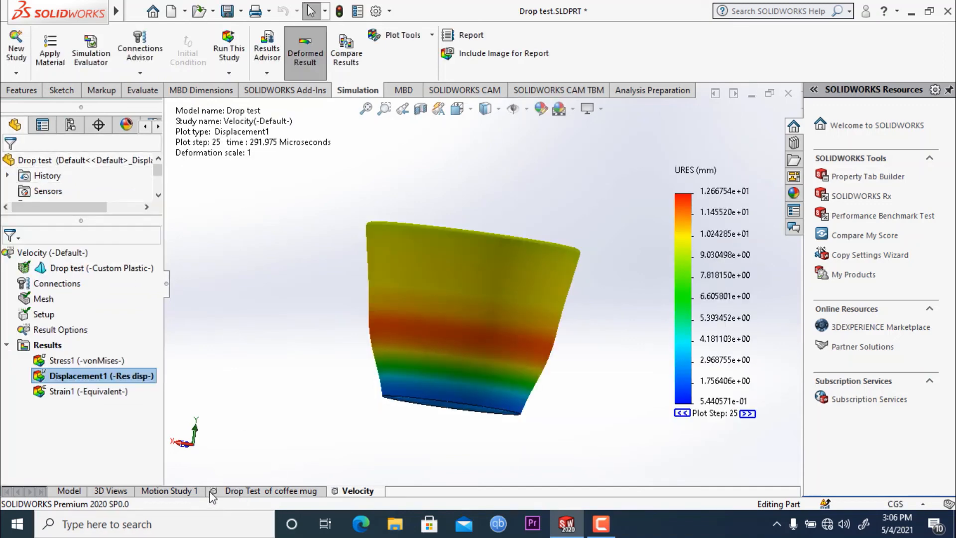
left_click(12, 56)
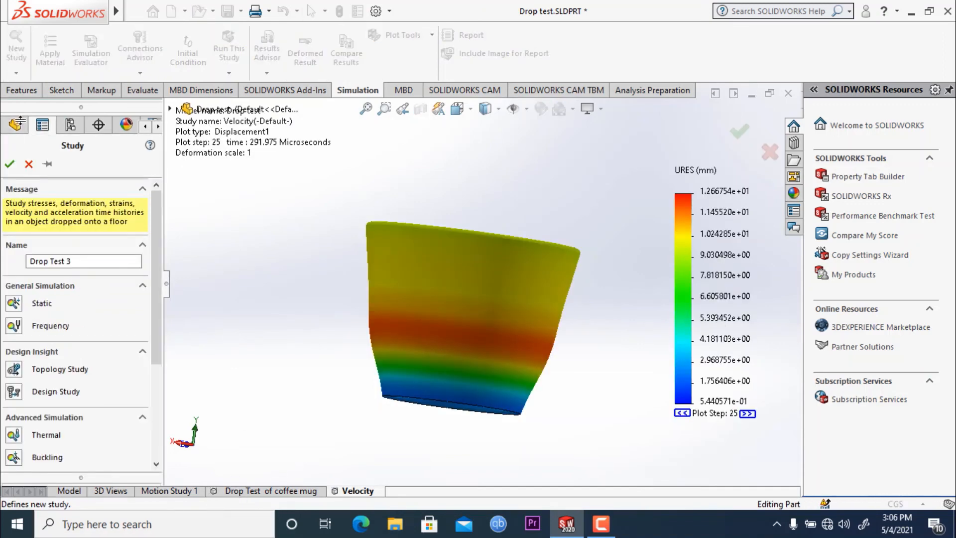
left_click(13, 303)
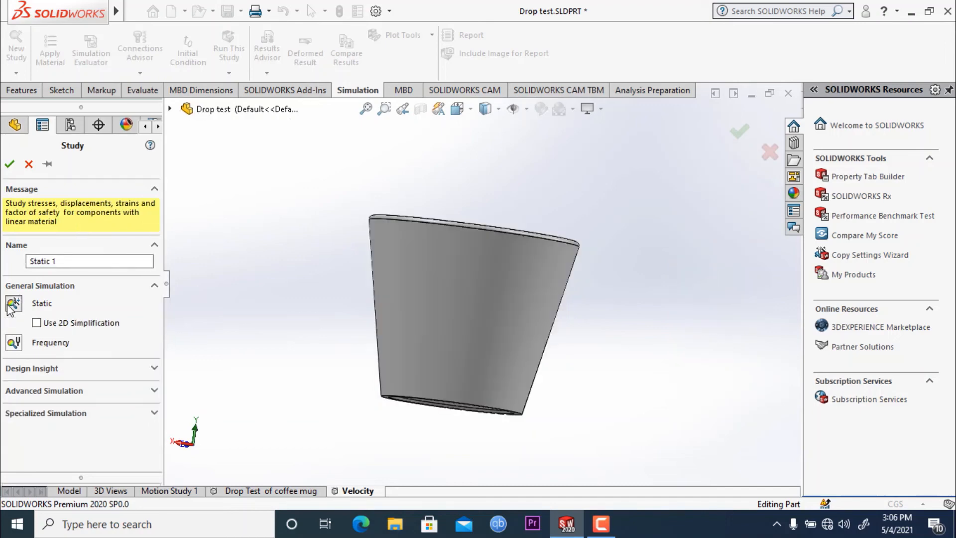
left_click(10, 164)
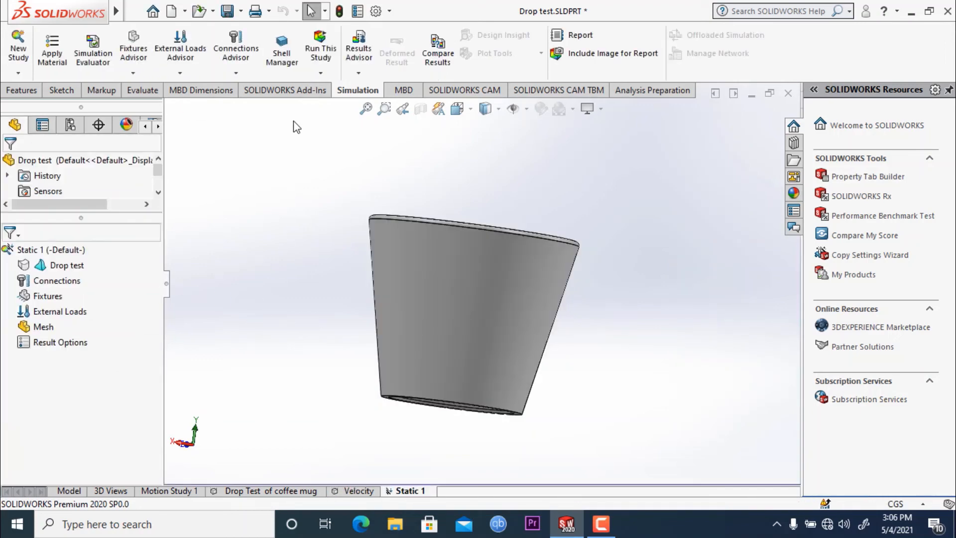
left_click(236, 73)
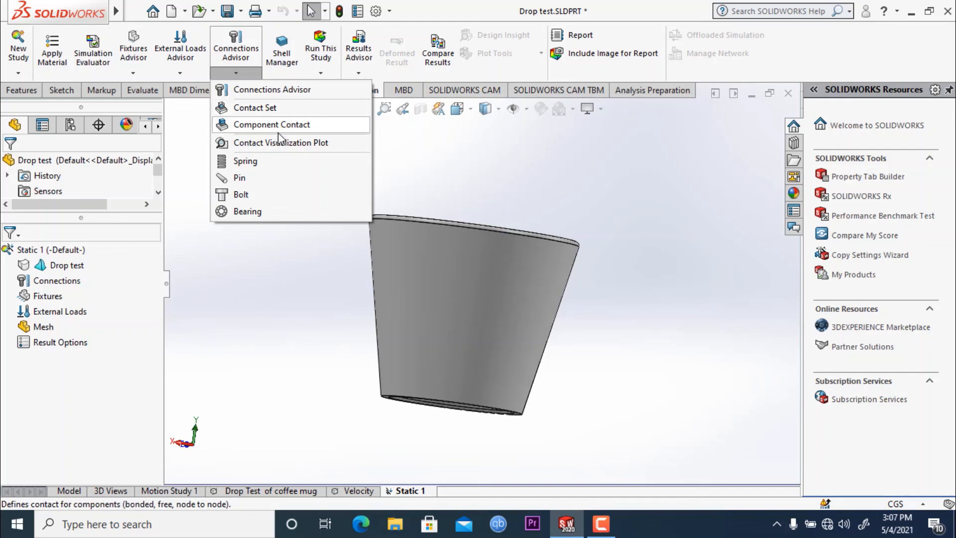
left_click(287, 364)
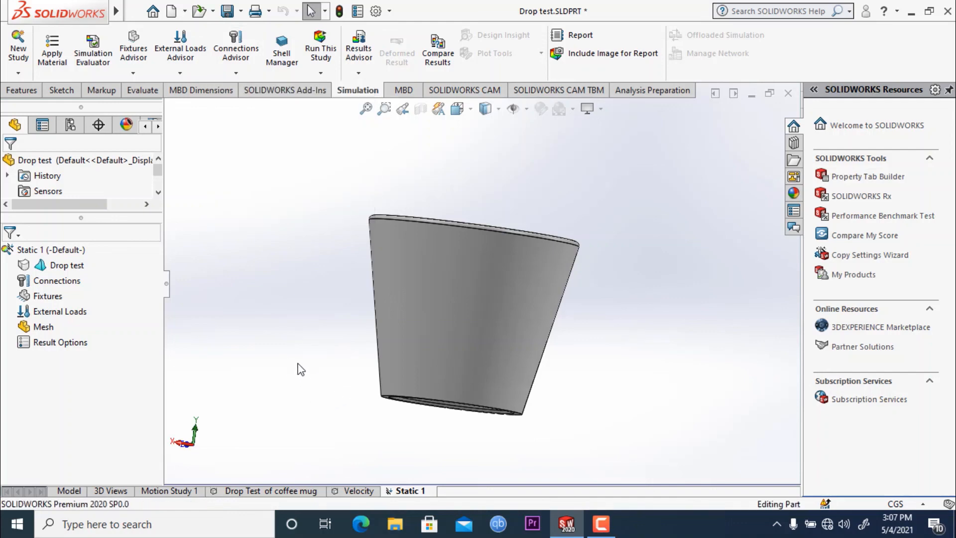
middle_click_drag(300, 369, 316, 405)
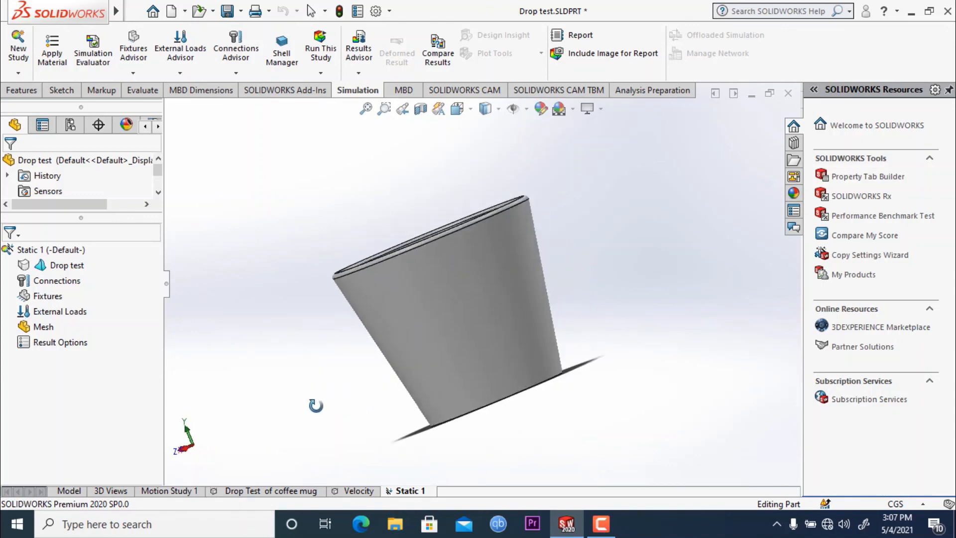
left_click(250, 73)
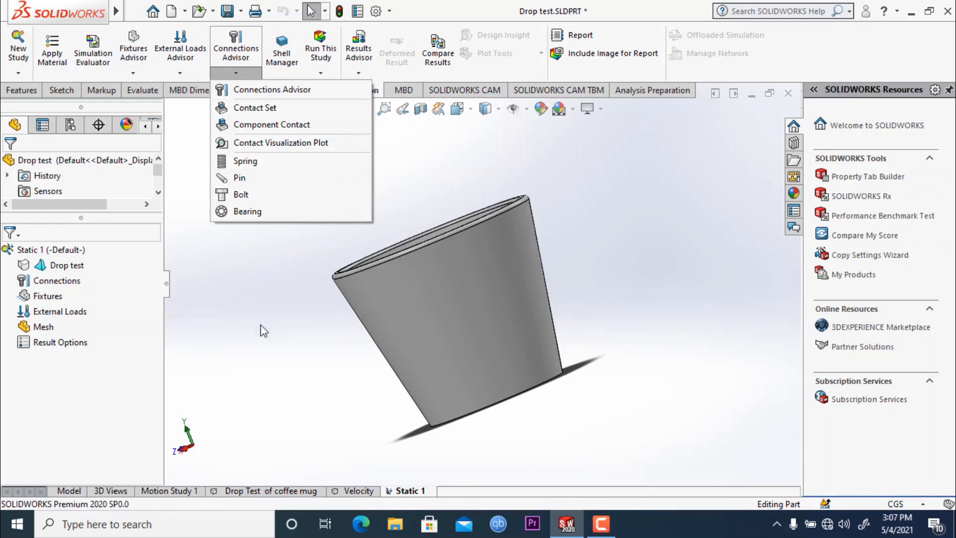
left_click(242, 317)
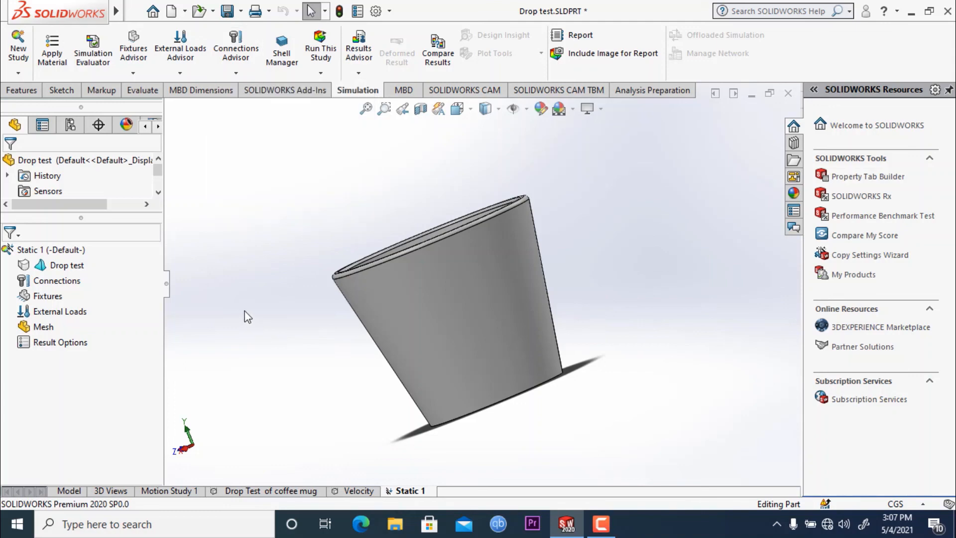